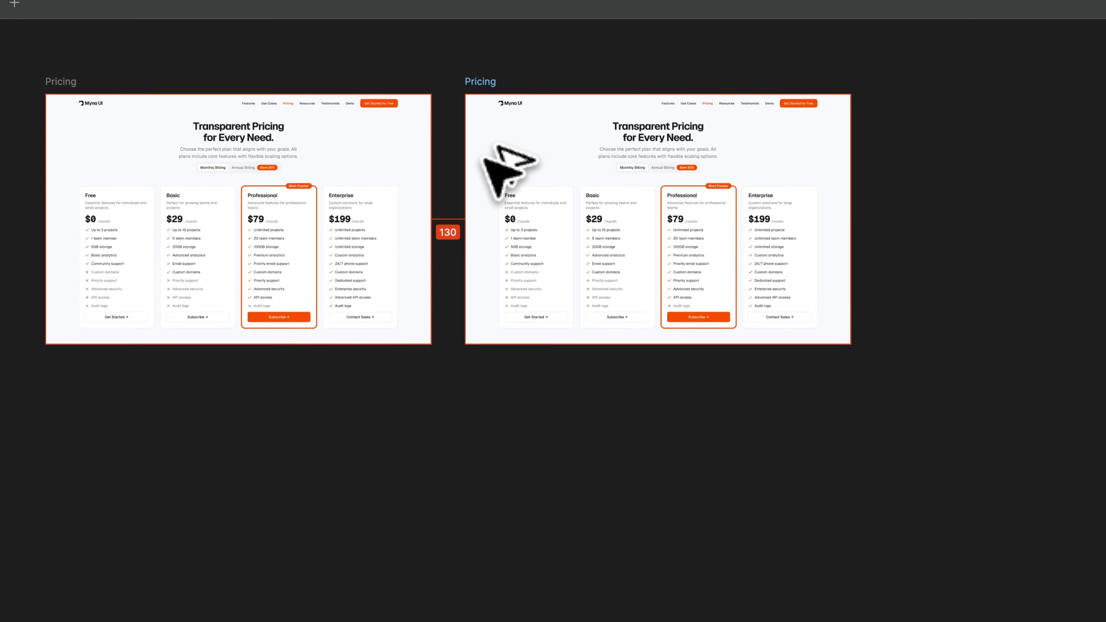
Add a new iPhone 16 Plus frame (430 × 932) beside the desktop Pricing frame.
scroll(466, 159, "up", 5)
scroll(466, 160, "right", 5)
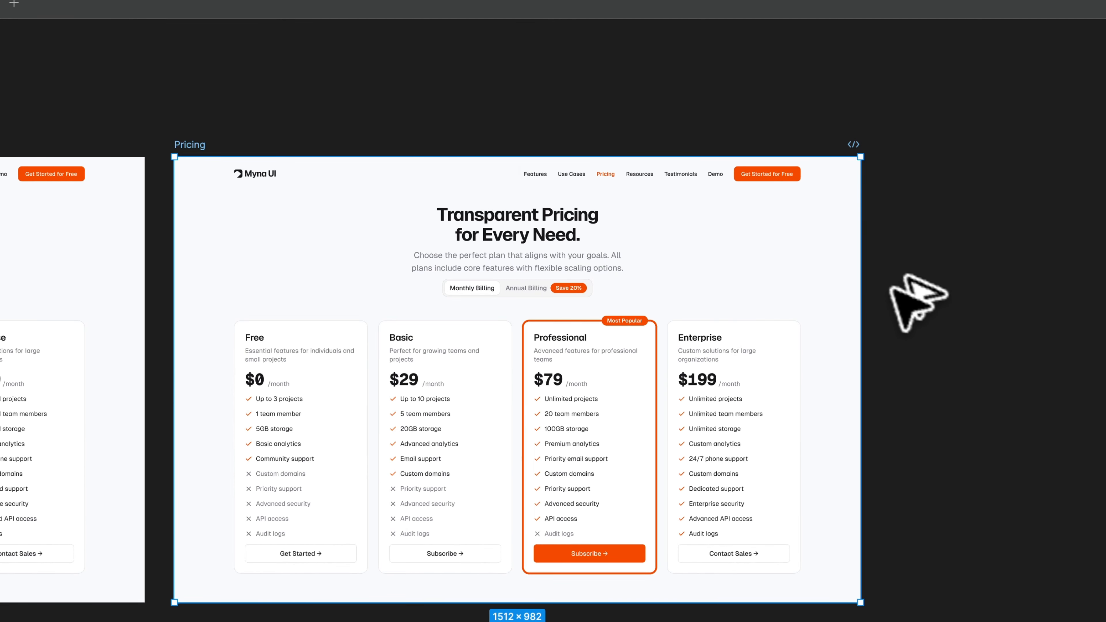
key("super+backslash")
key("f")
scroll(877, 194, "right", 5)
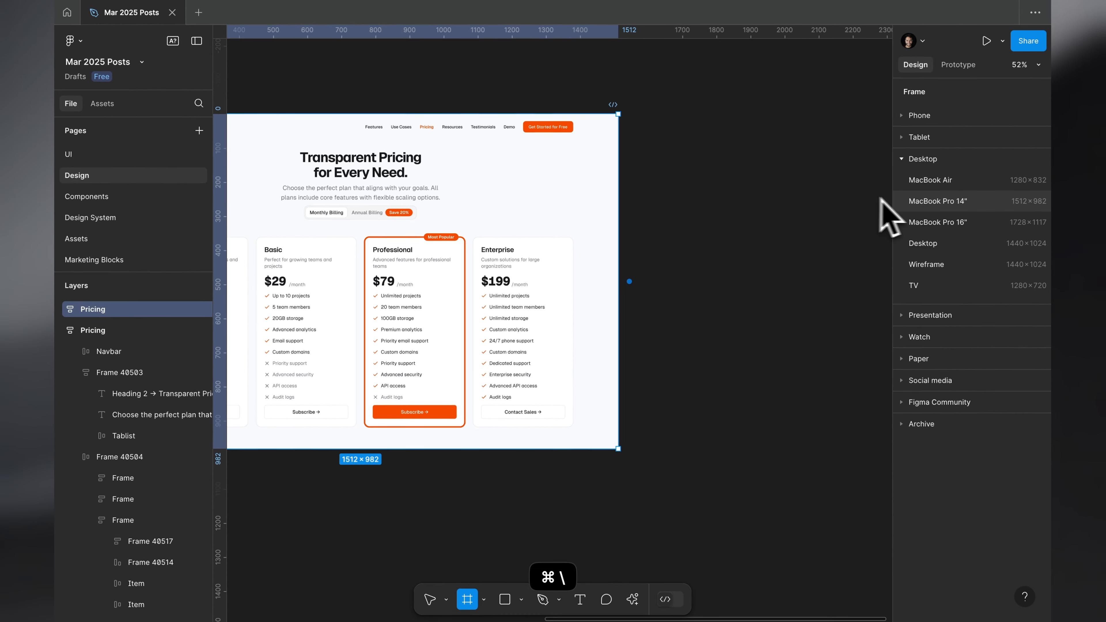
left_click(967, 115)
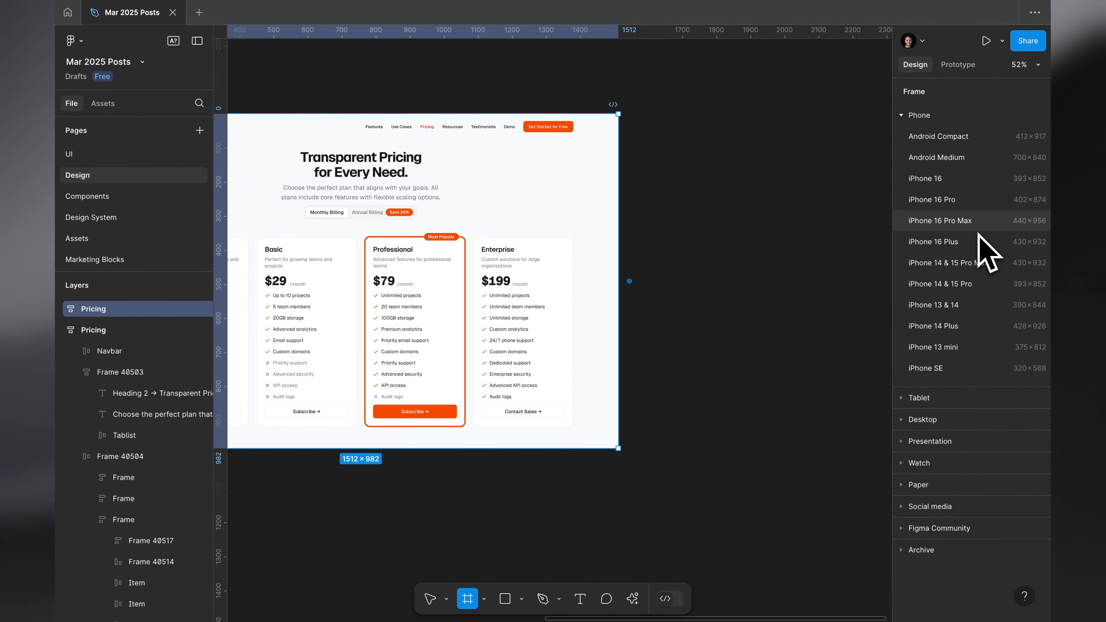
left_click(979, 240)
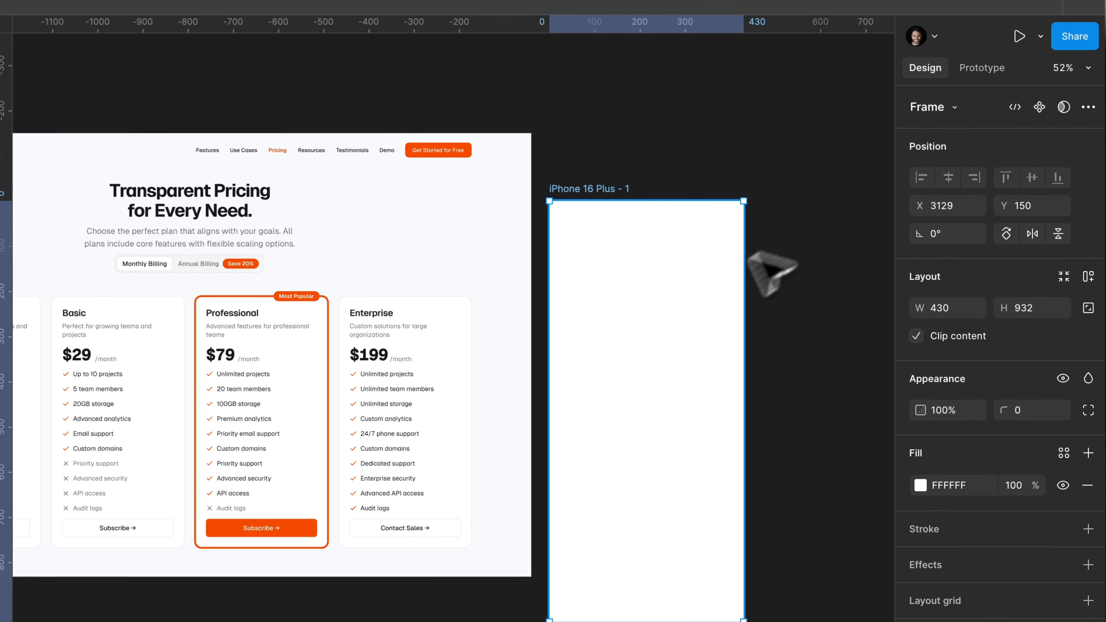
Align the top edge of the iPhone 16 Plus frame with the desktop Pricing frame.
left_click(172, 186, "shift")
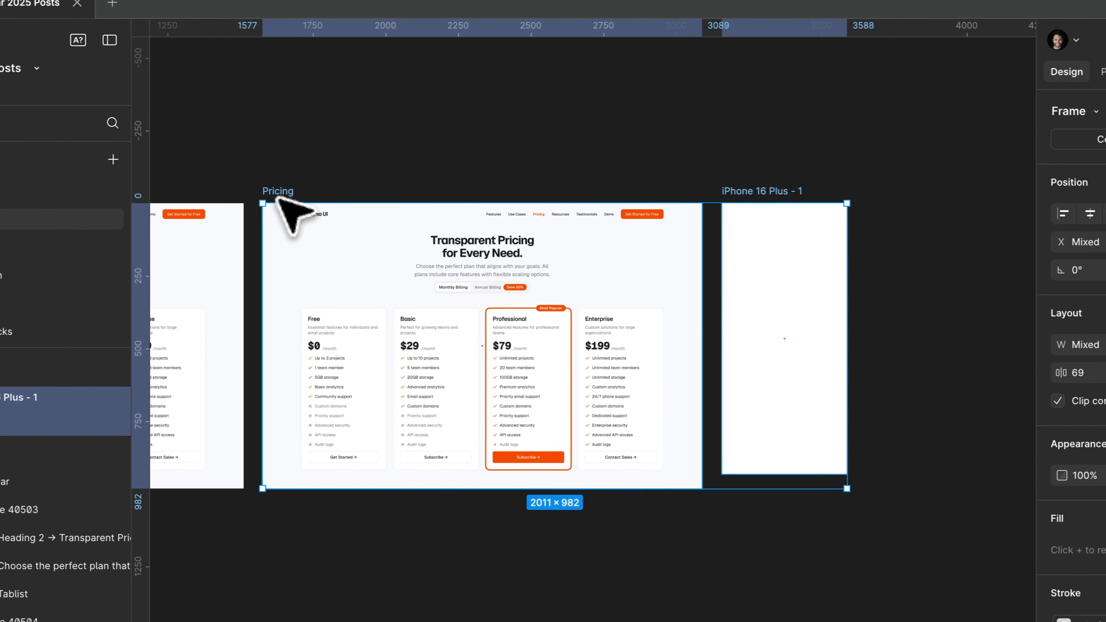
scroll(466, 229, "right", 3)
scroll(469, 227, "left", 4)
left_click(472, 227)
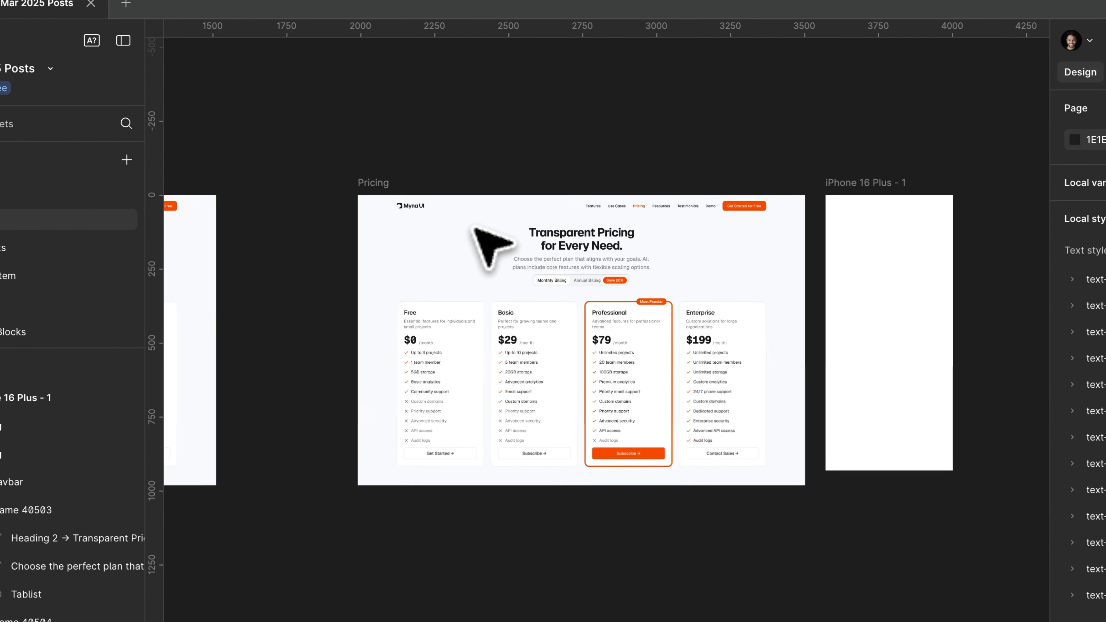
Rename the phone frame as Pricing by reusing the desktop frame's name.
scroll(472, 226, "up", 4)
key("super+c")
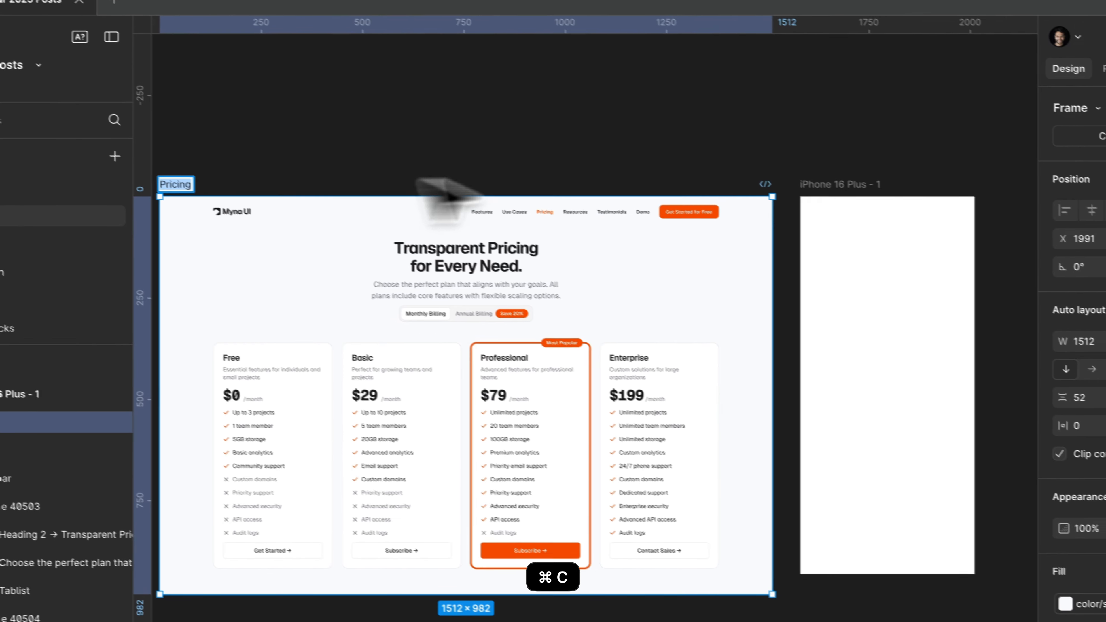
left_click(888, 202)
key("super+v")
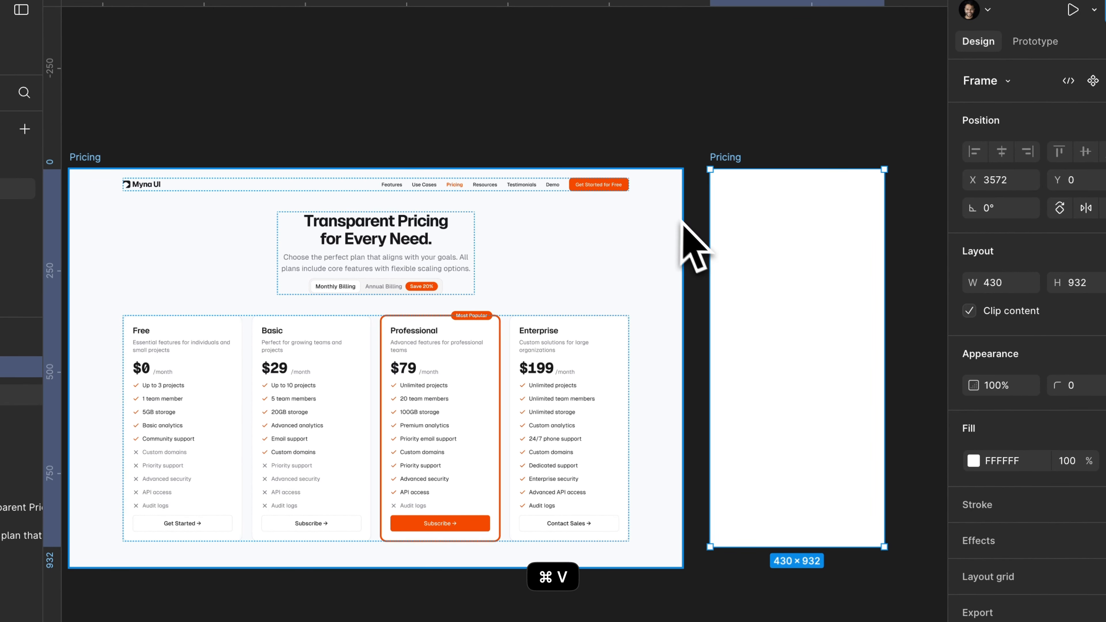
Set the mobile Pricing frame's fill to the library color slate/50, matching the desktop frame.
left_click(439, 188)
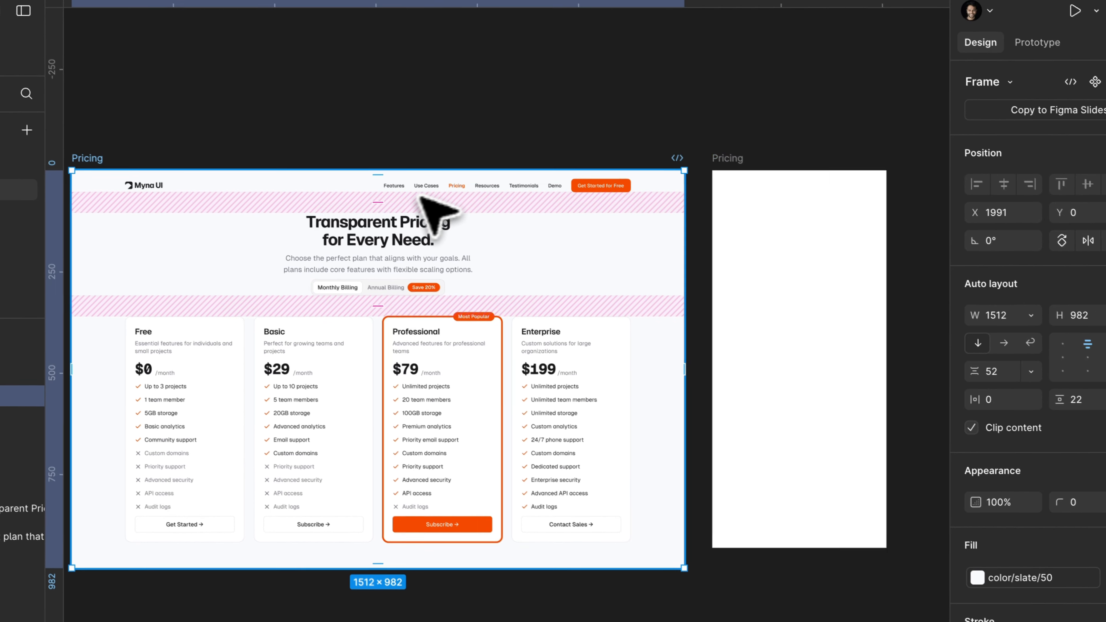
left_click(866, 267)
left_click(1068, 383)
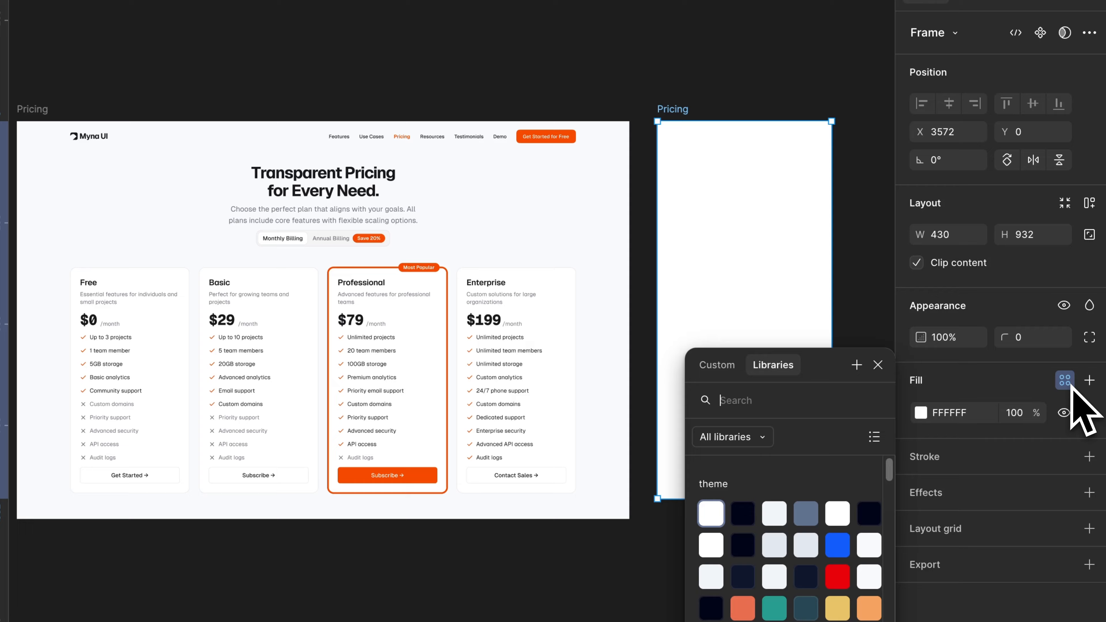
type("sl")
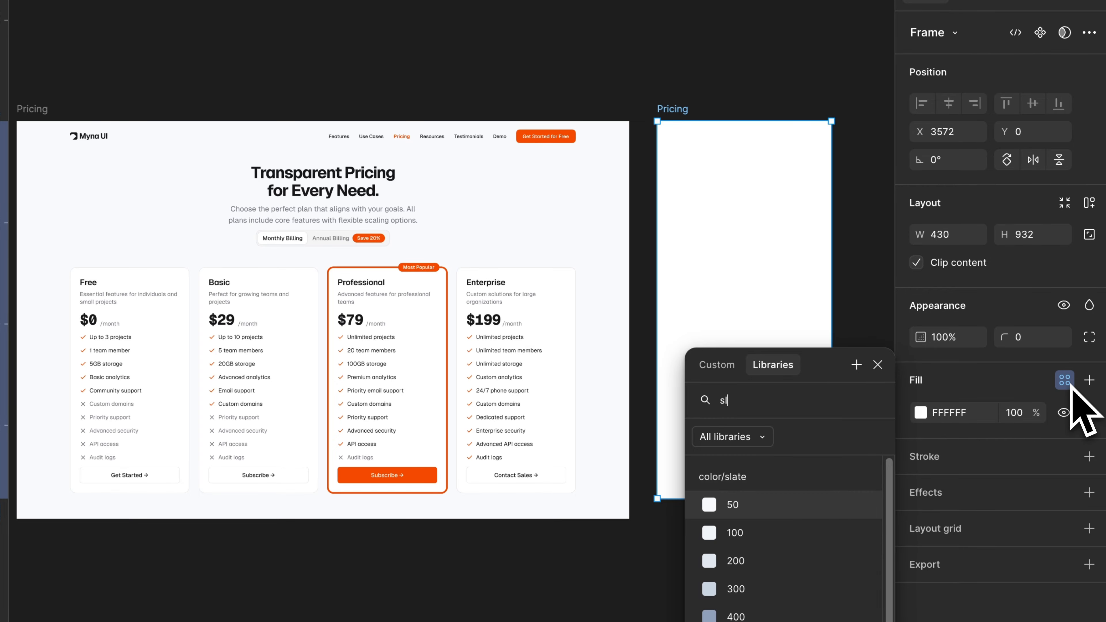
key("Return")
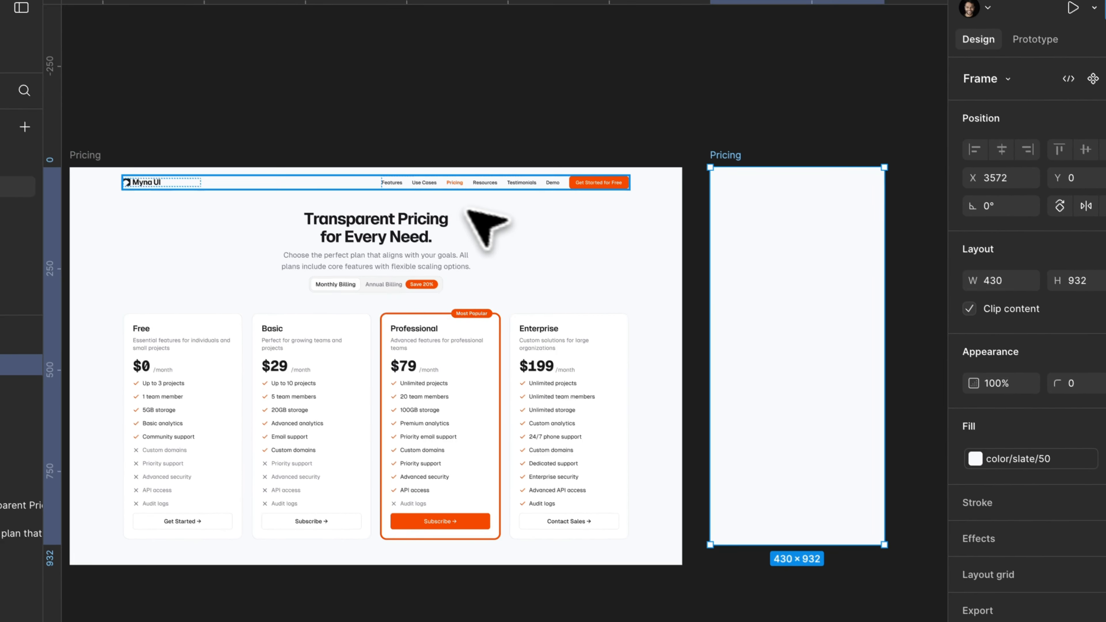
key("Escape")
Copy the navbar from the desktop Pricing frame into the mobile Pricing frame.
left_click(370, 191)
key("super+c")
left_click(836, 213)
key("super+v")
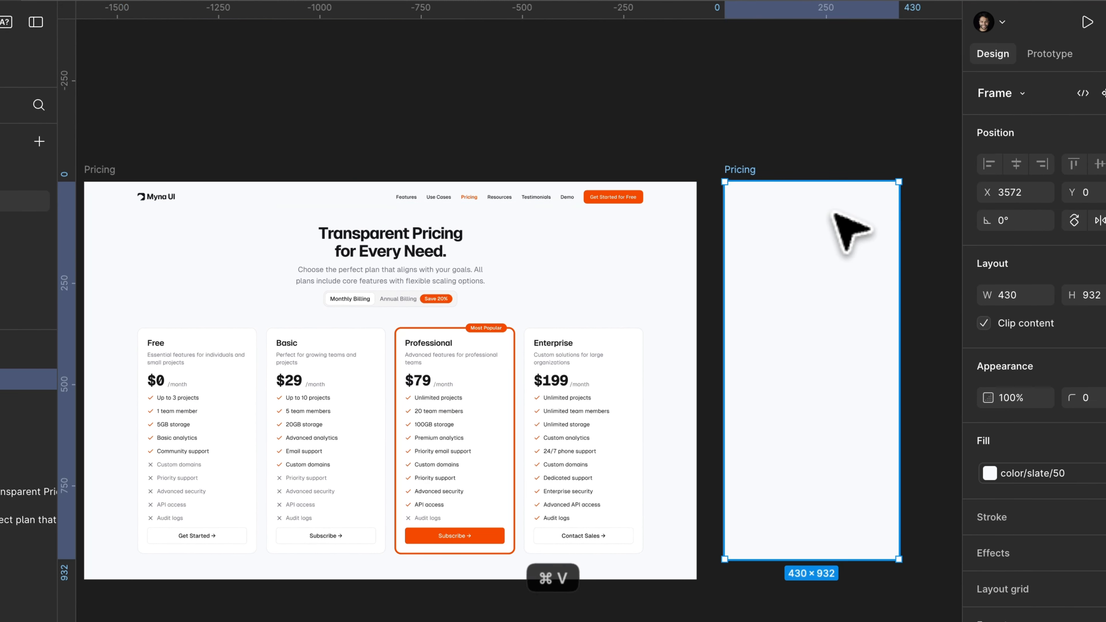
scroll(826, 211, "up", 3)
scroll(826, 211, "right", 2)
left_click(936, 333)
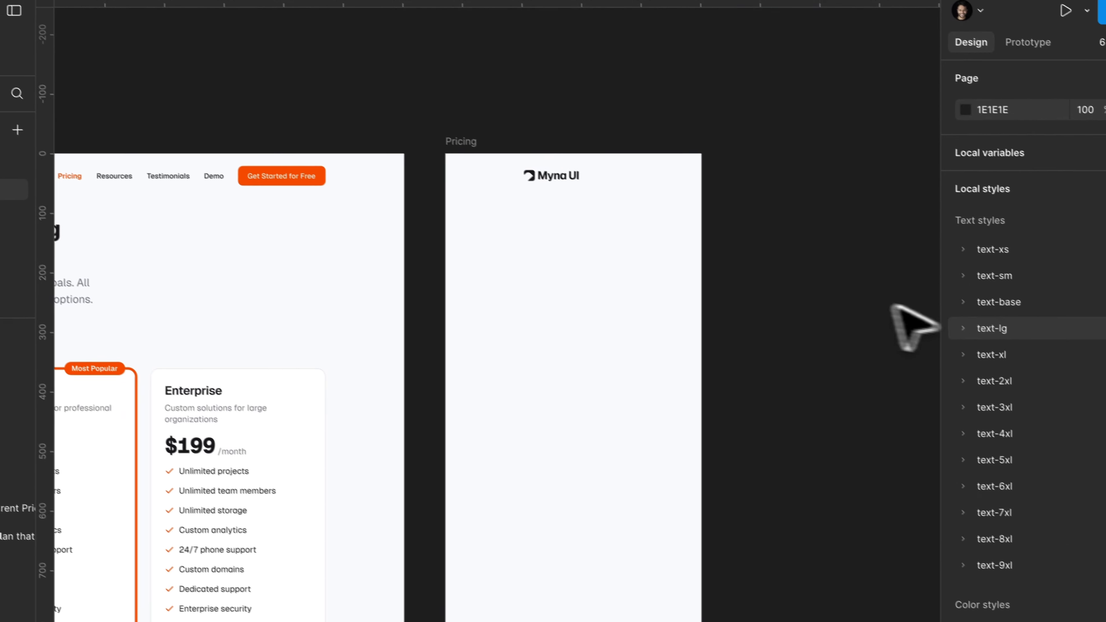
Apply vertical auto layout to the mobile Pricing frame with 24 horizontal and 24 vertical padding.
left_click(494, 154)
key("shift+a")
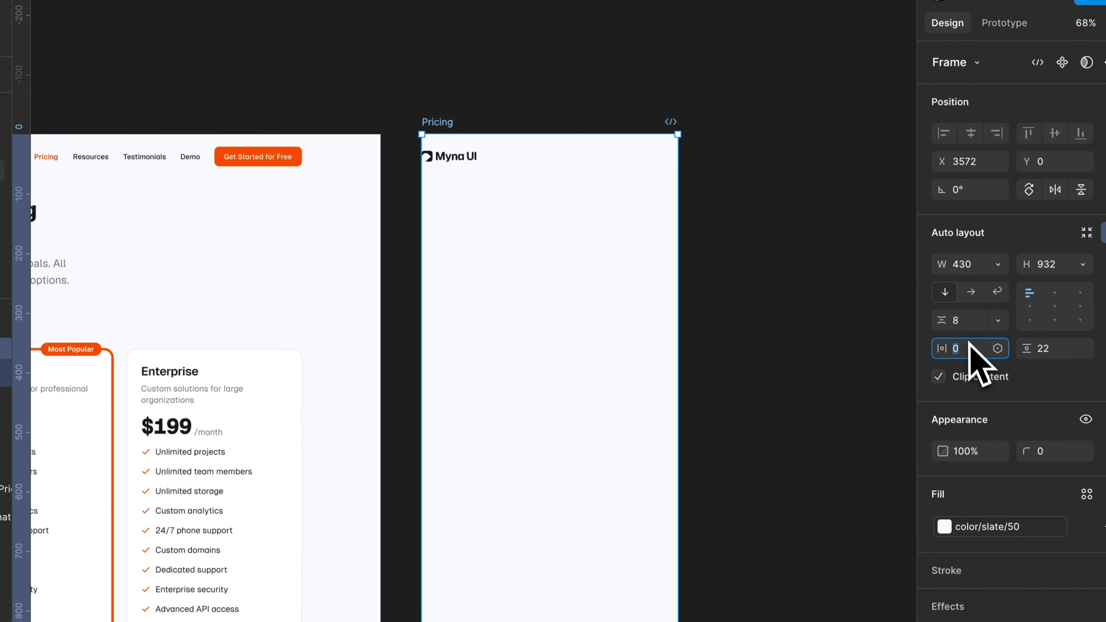
left_click(1033, 316)
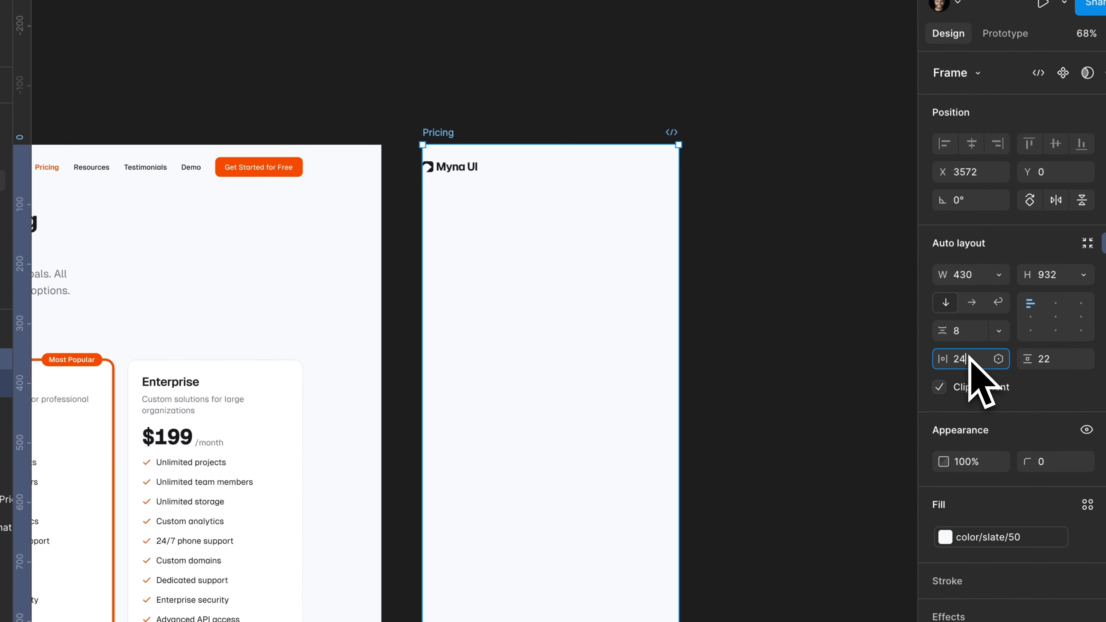
left_click(1058, 358)
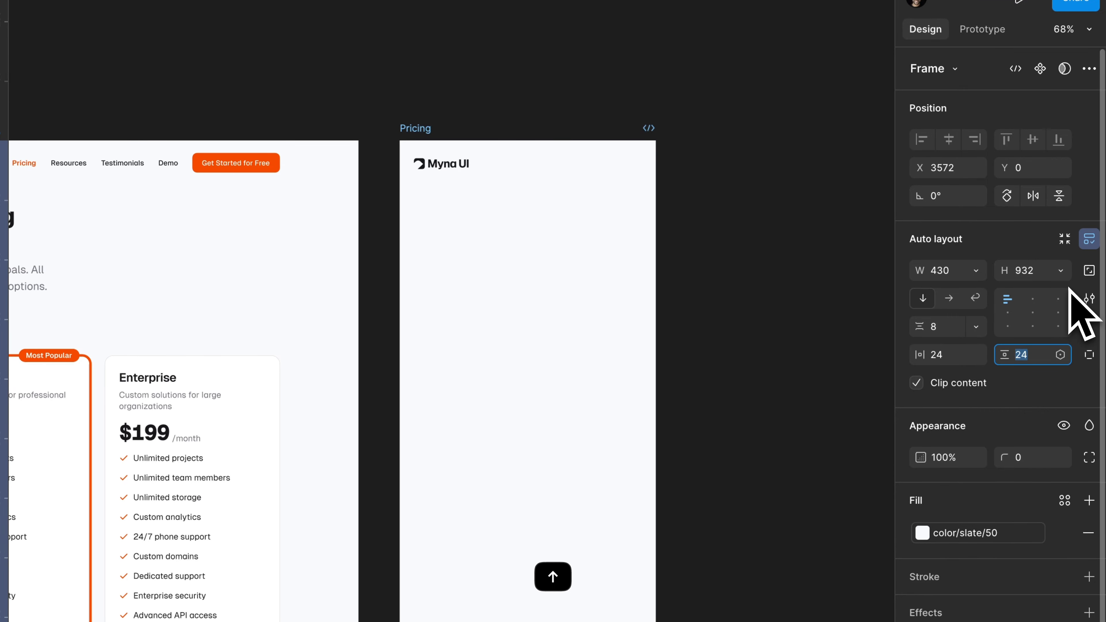
Set the mobile navbar's width to fill its container.
left_click(473, 161)
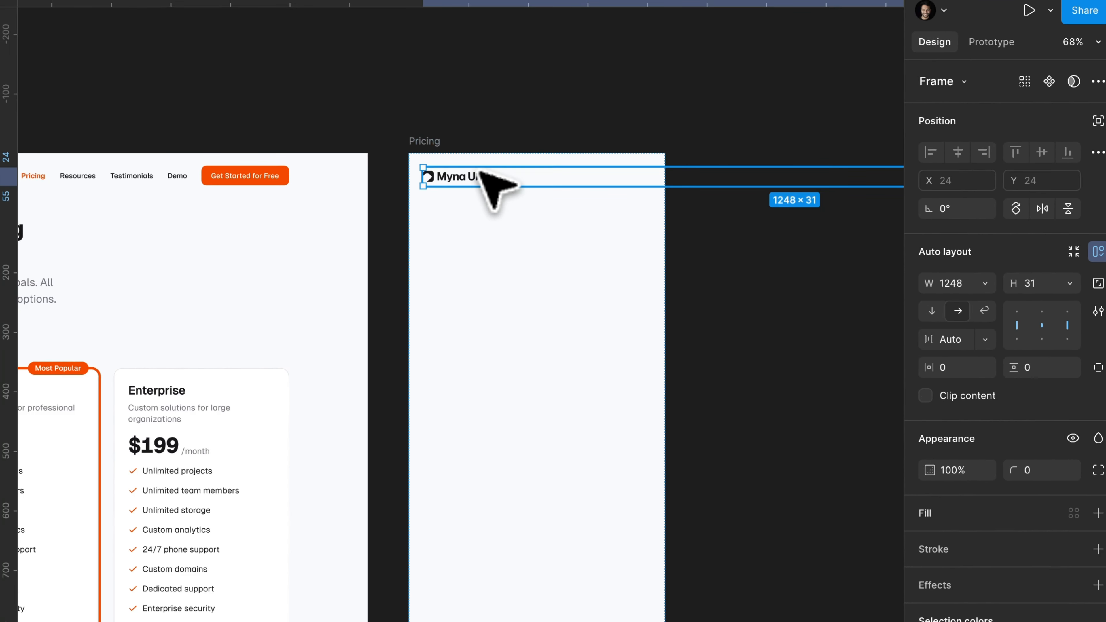
scroll(481, 172, "right", 5)
left_click(984, 283)
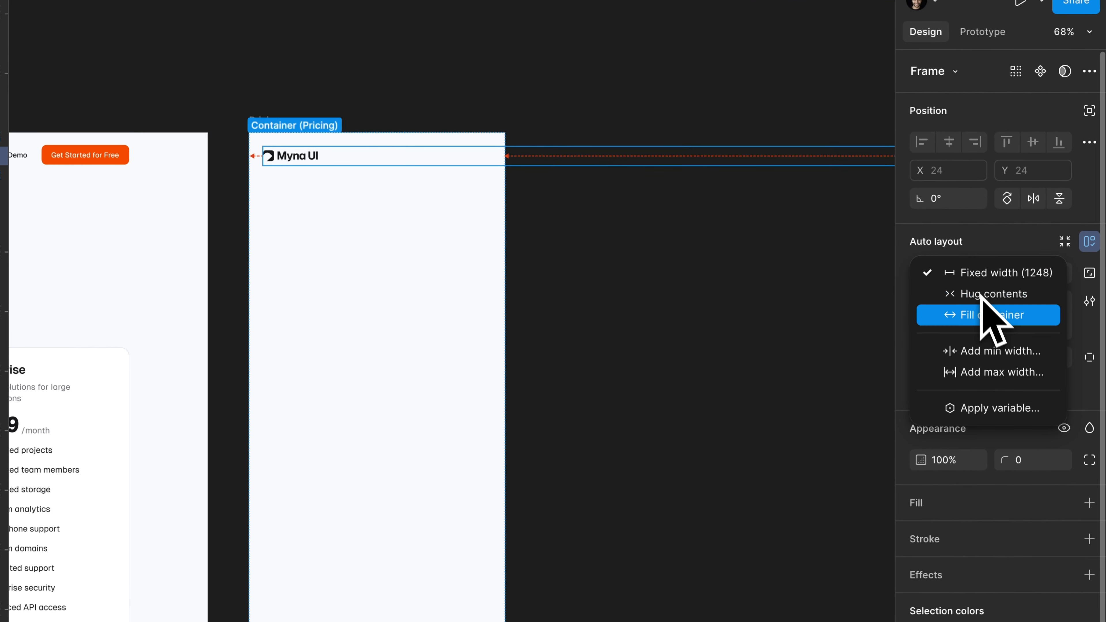
left_click(947, 324)
Remove the text links from the mobile navbar, keeping the logo and button, and narrow the logo frame to 92.
left_click(357, 109)
scroll(354, 108, "up", 4)
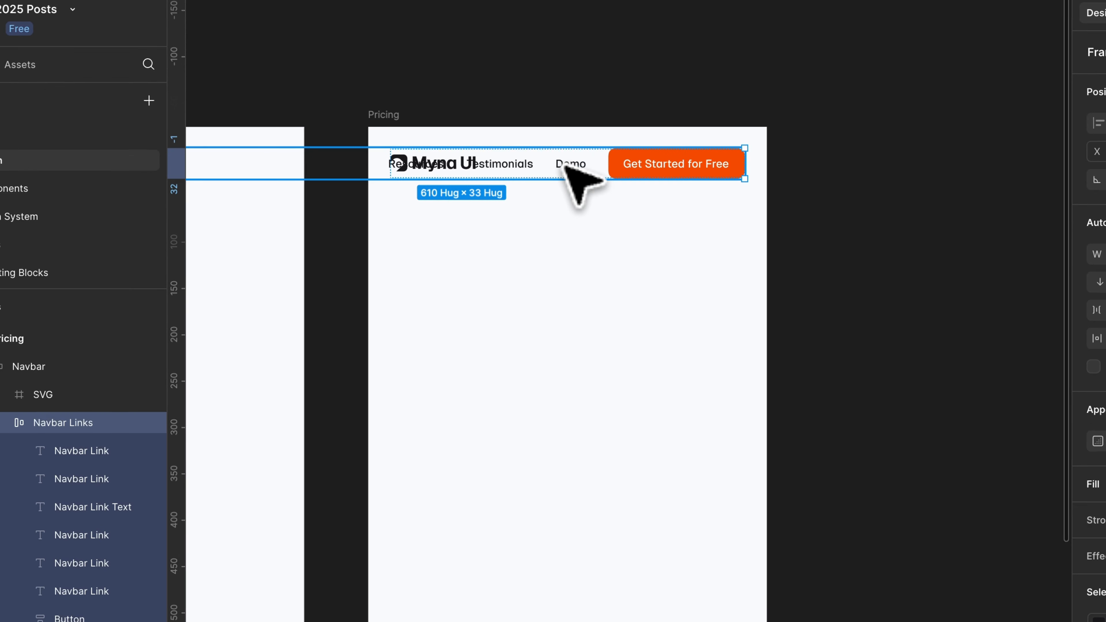
left_click(580, 171)
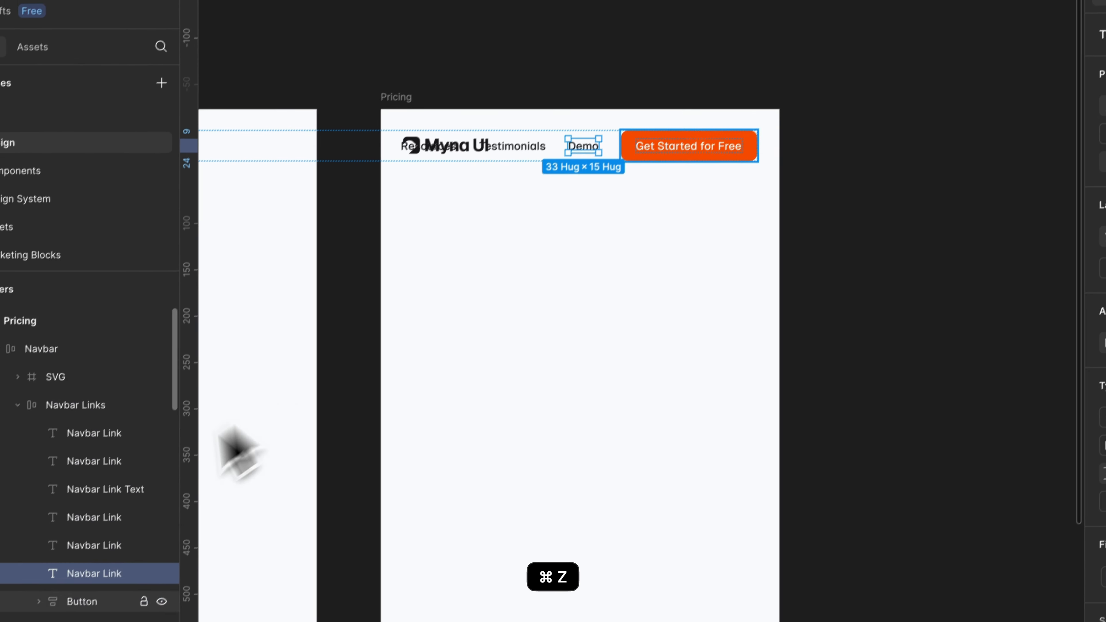
left_click(77, 454, "shift")
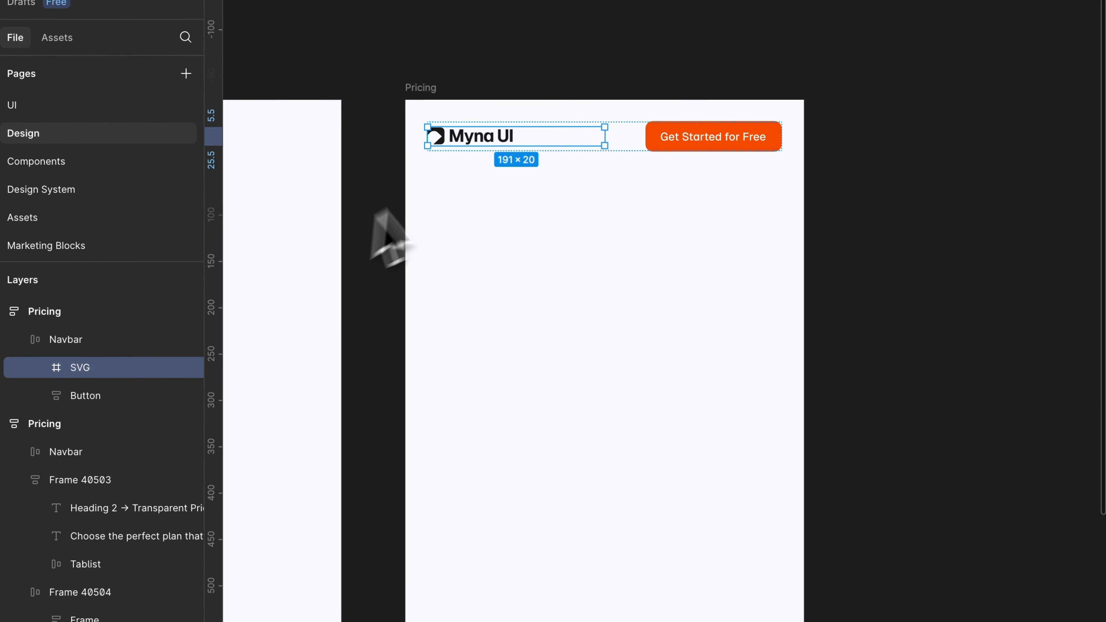
scroll(552, 124, "up", 4)
left_click_drag(632, 145, 498, 188)
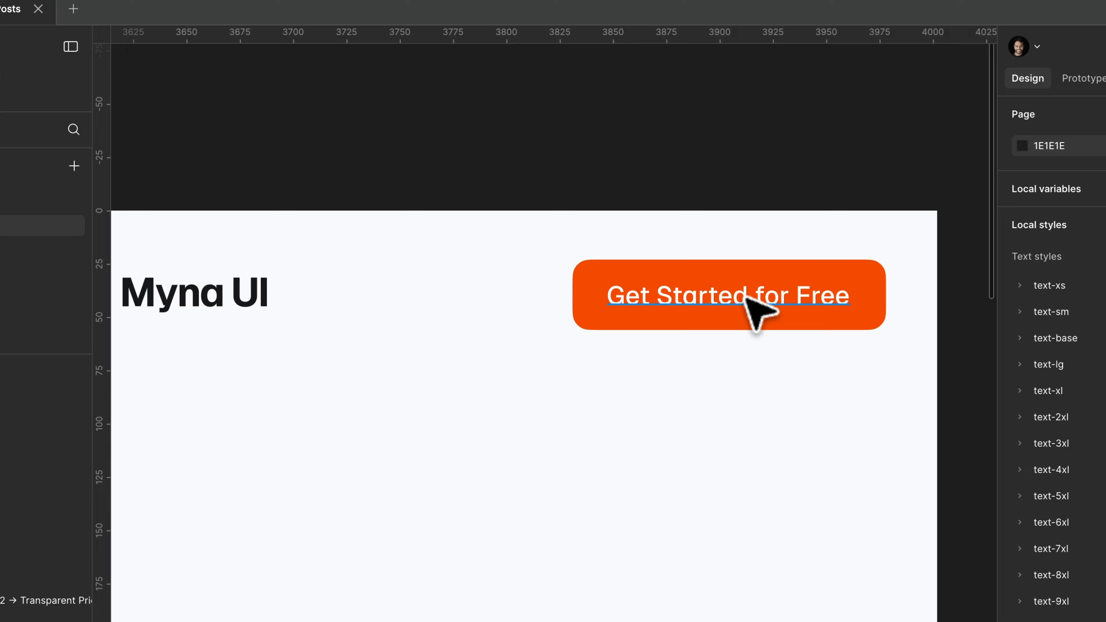
Shorten the mobile navbar button's label to "Get Started ->".
left_click(749, 299)
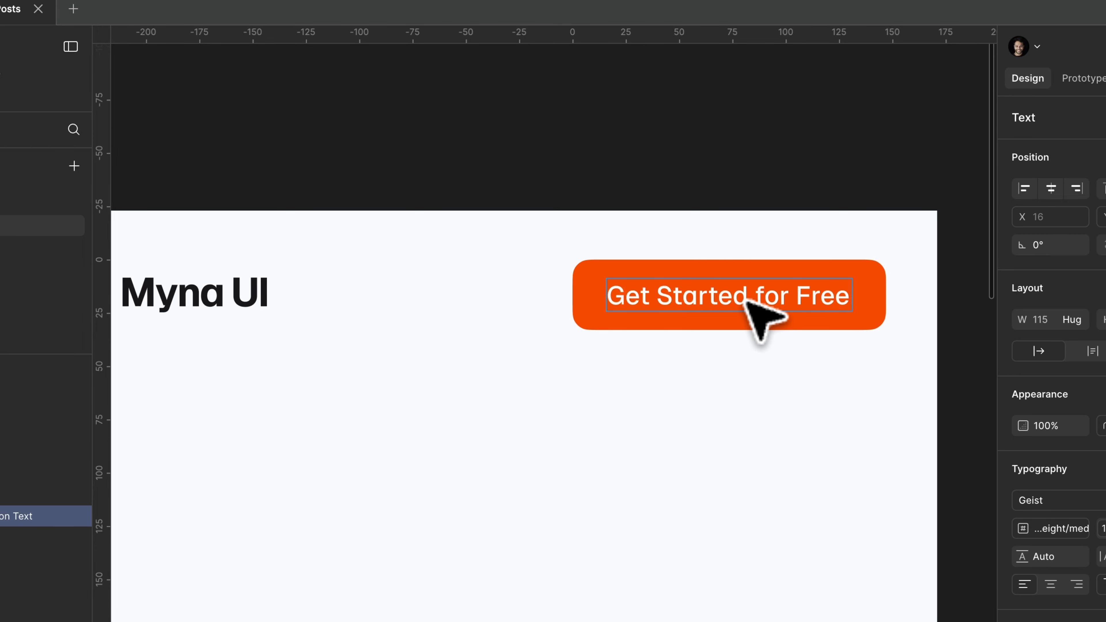
key("alt+BackSpace")
key("alt+BackSpace")
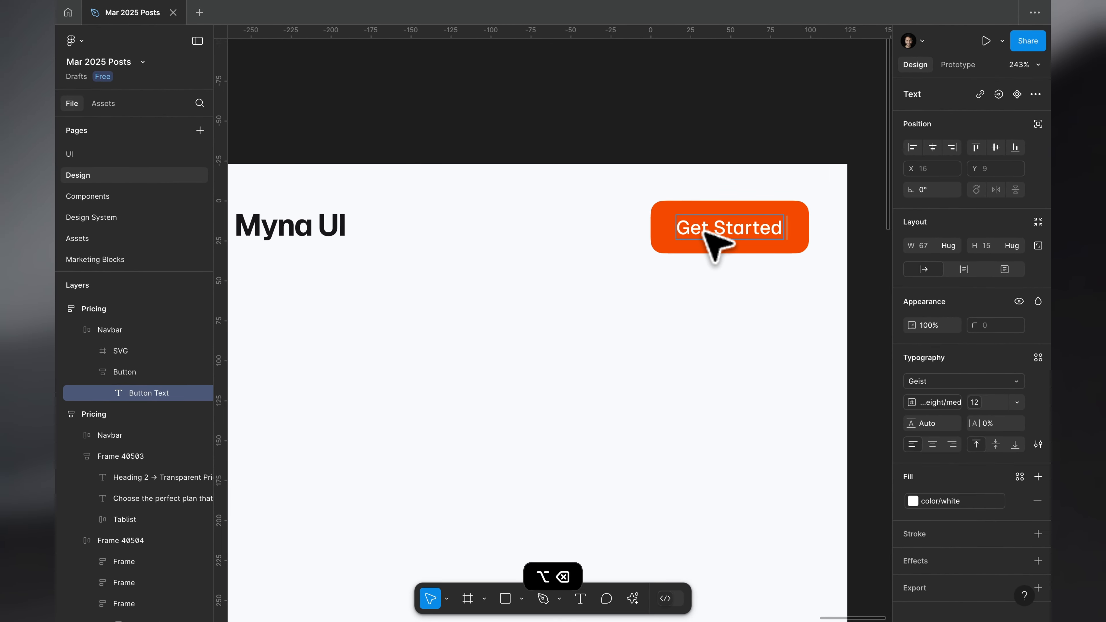
type("-")
left_click(595, 178)
scroll(596, 178, "down", 5)
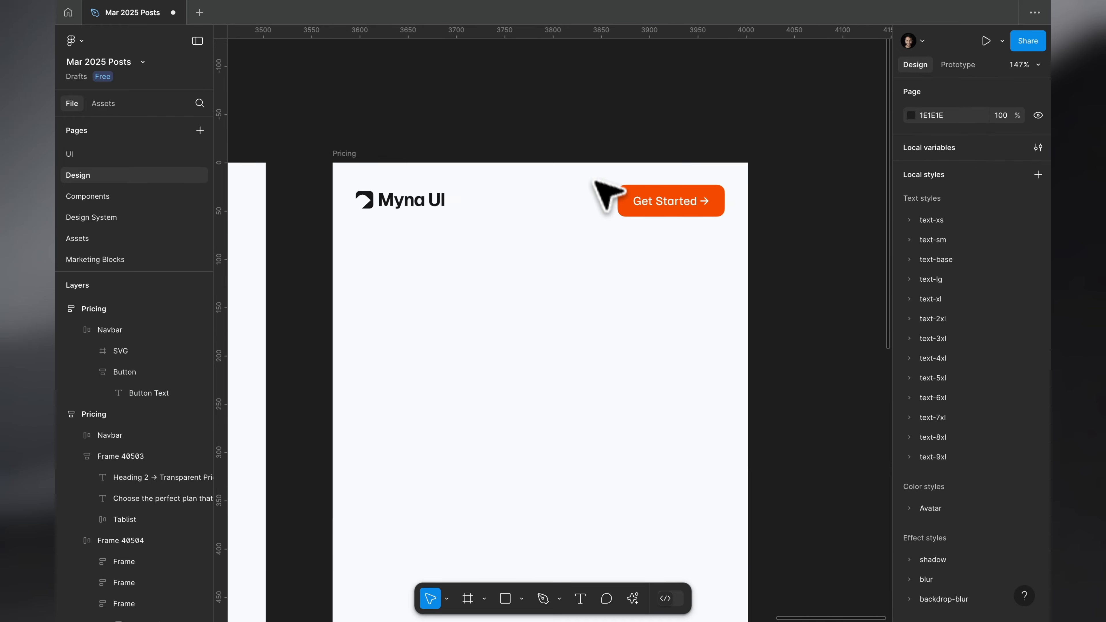
scroll(594, 170, "down", 2)
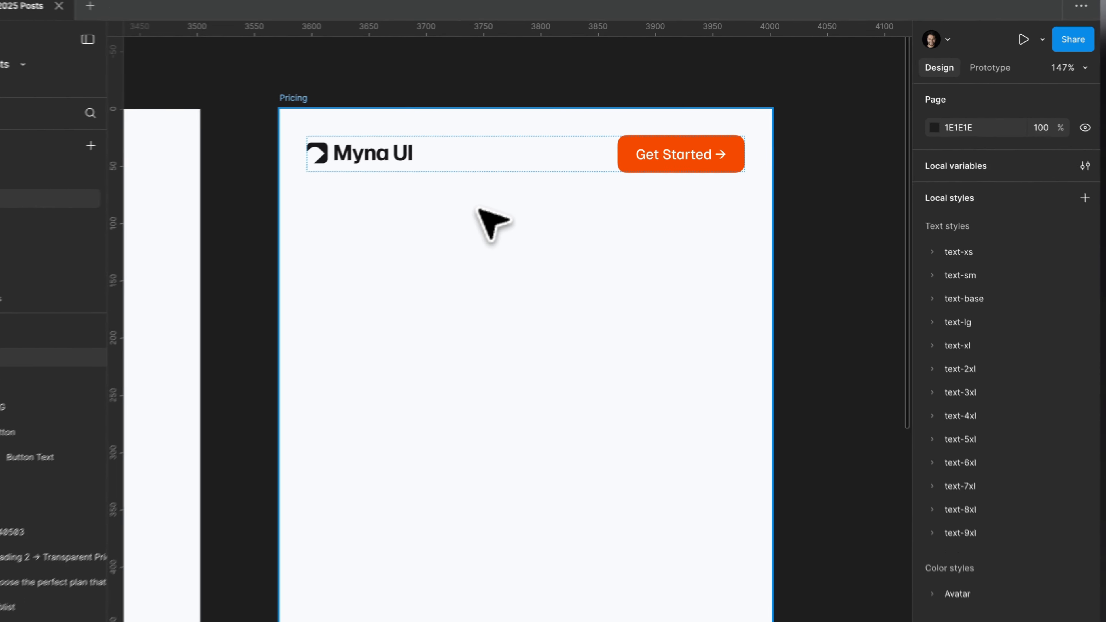
left_click(529, 185)
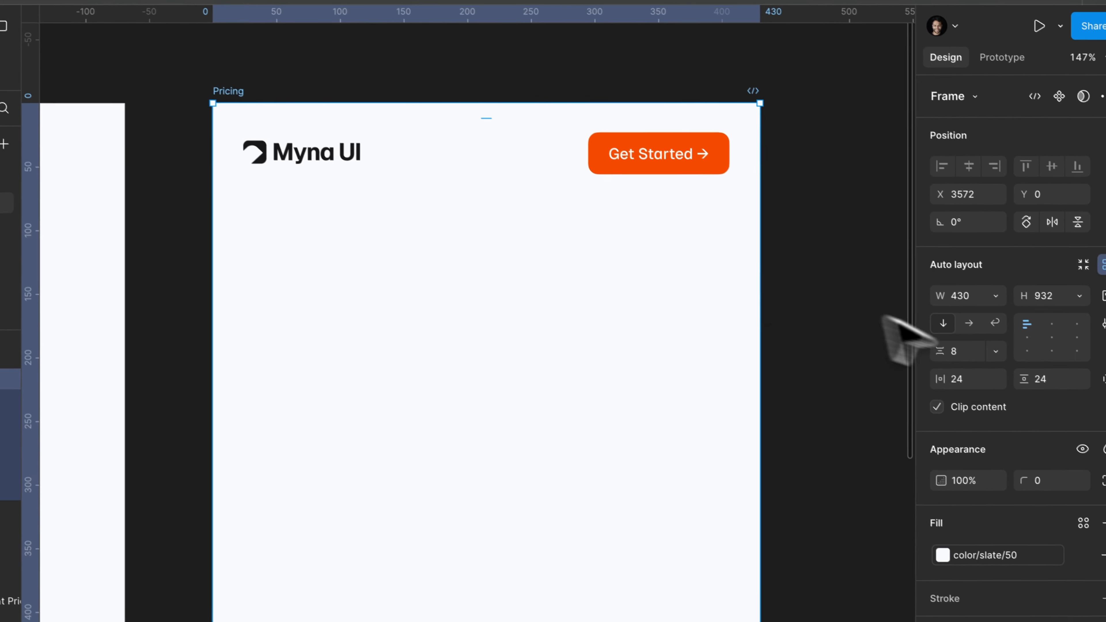
left_click(994, 313)
key("Escape")
key("Escape")
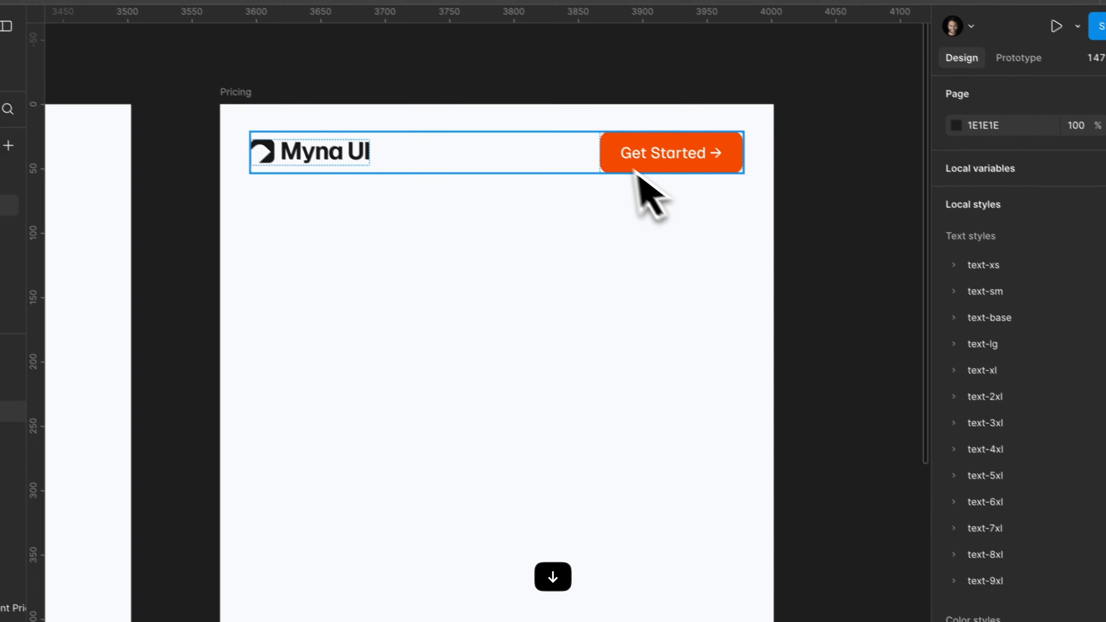
Find a "menu" icon with the MynaUI Icons plugin and place the hamburger icon after the navbar button.
key("super+slash")
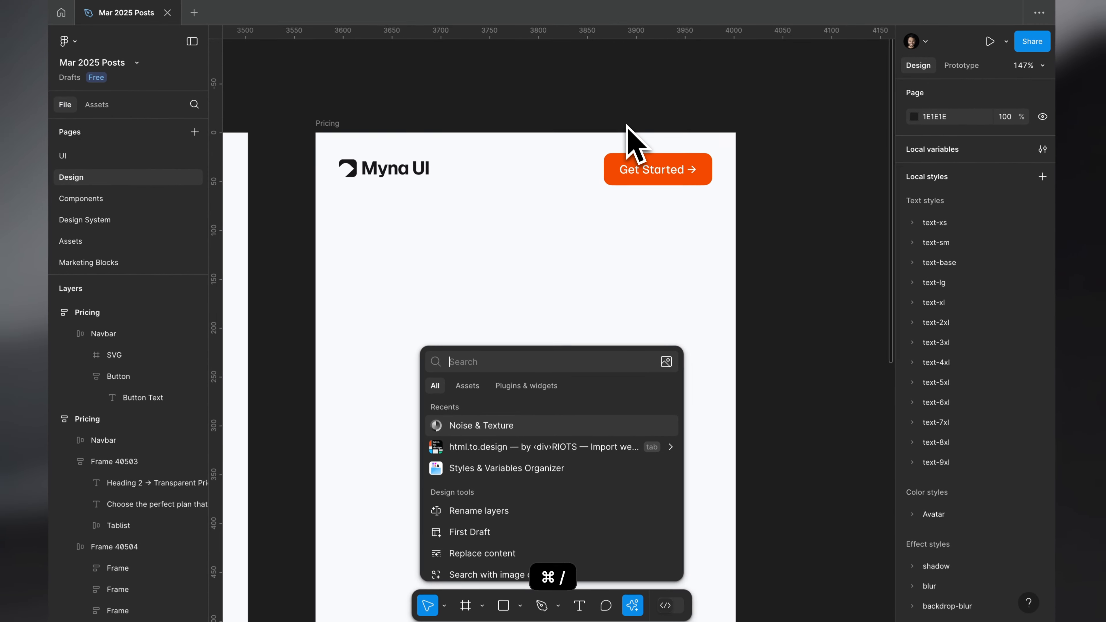
type("my")
key("Escape")
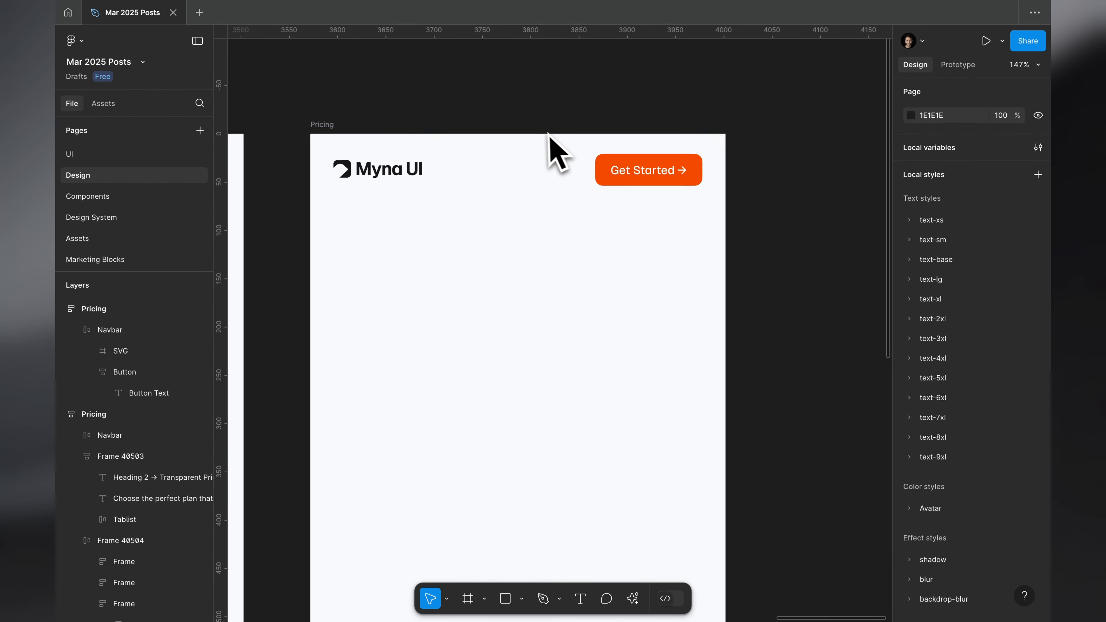
scroll(546, 148, "up", 3)
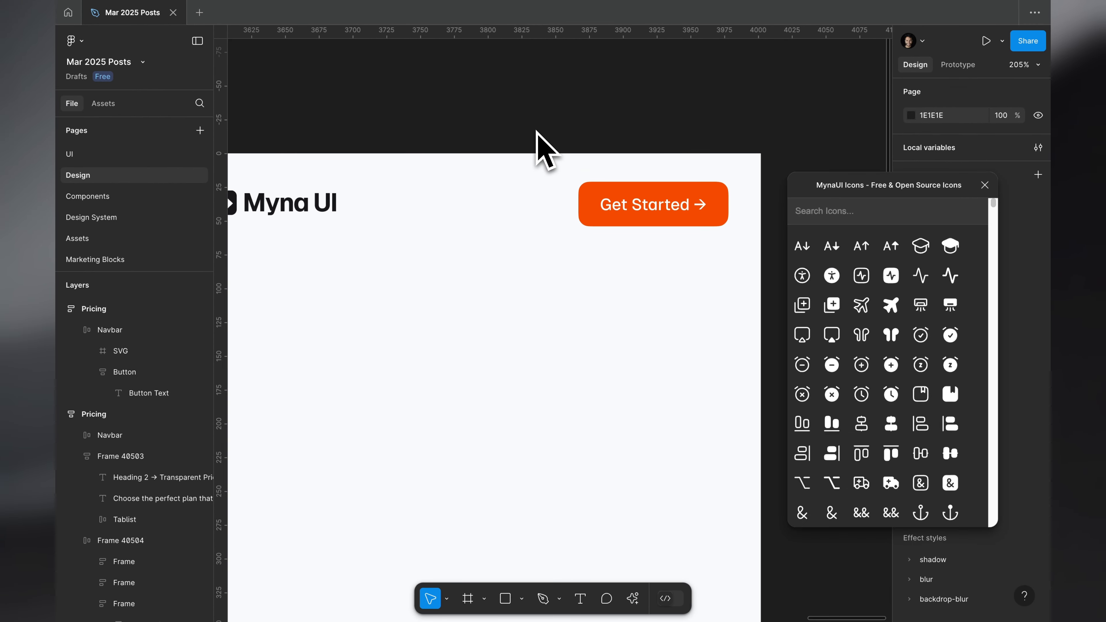
left_click(859, 211)
type("menu")
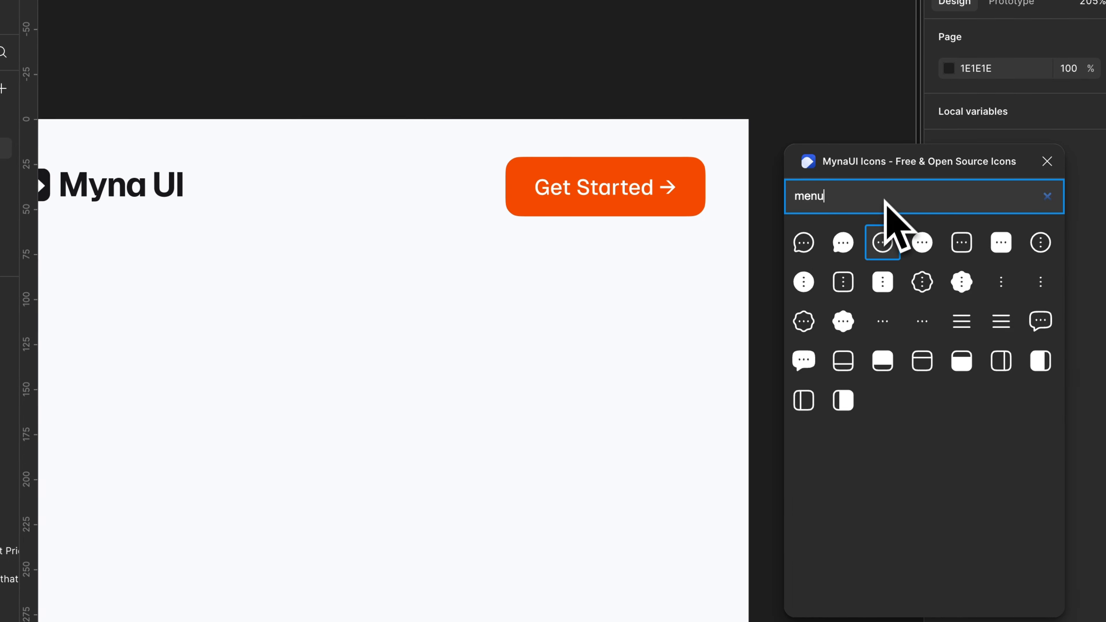
left_click_drag(986, 324, 439, 178)
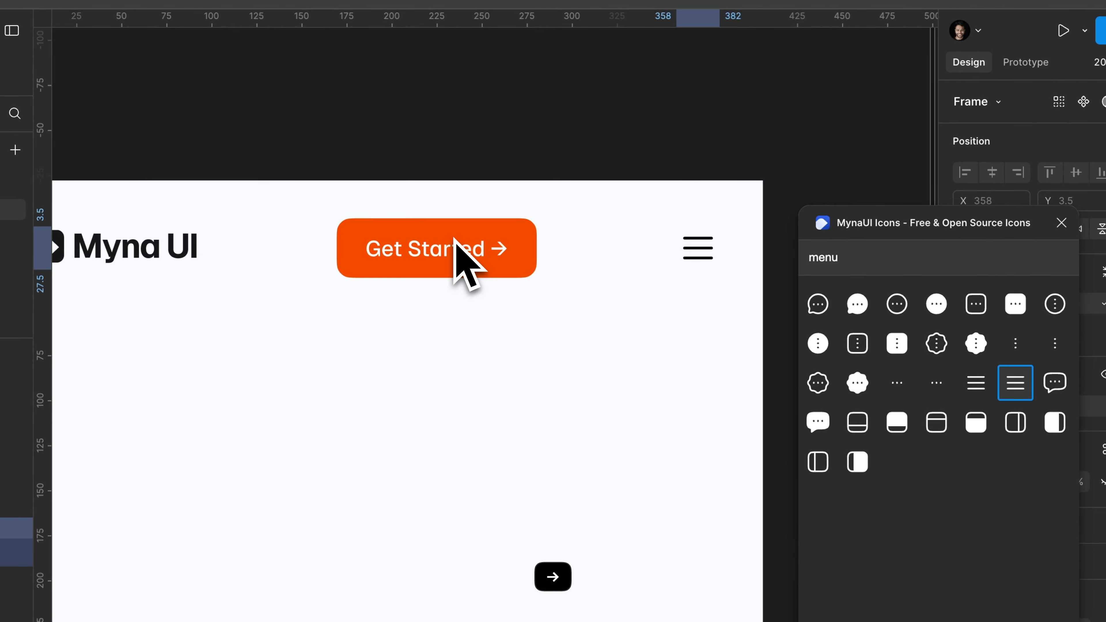
Group the Get Started button and menu icon in a horizontal auto layout with an 18 gap and hugging width.
left_click(1061, 223)
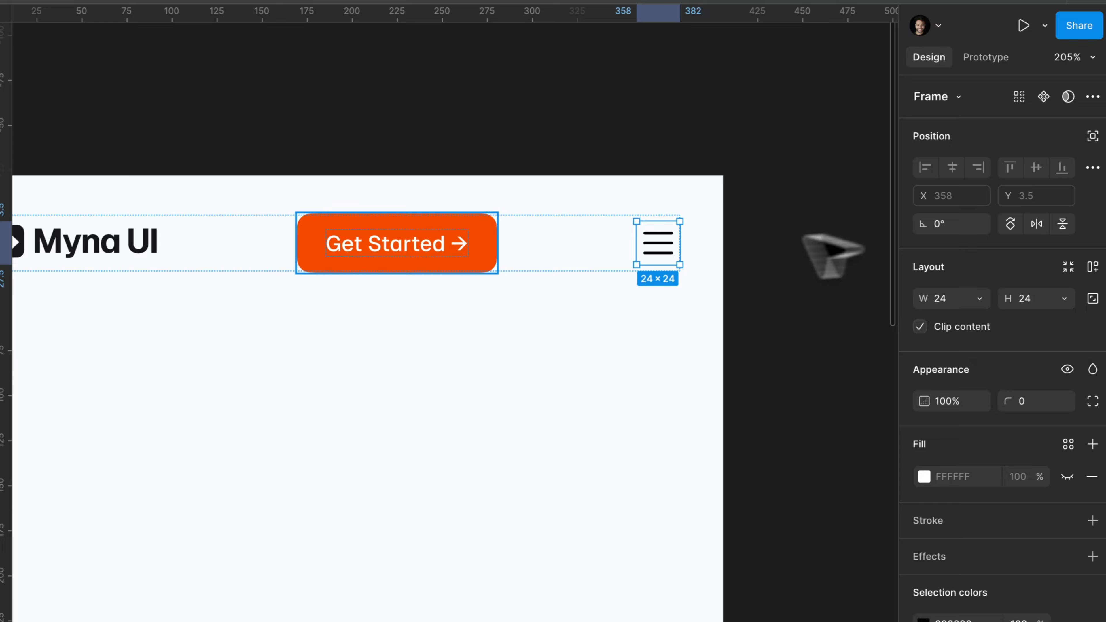
key("shift+a")
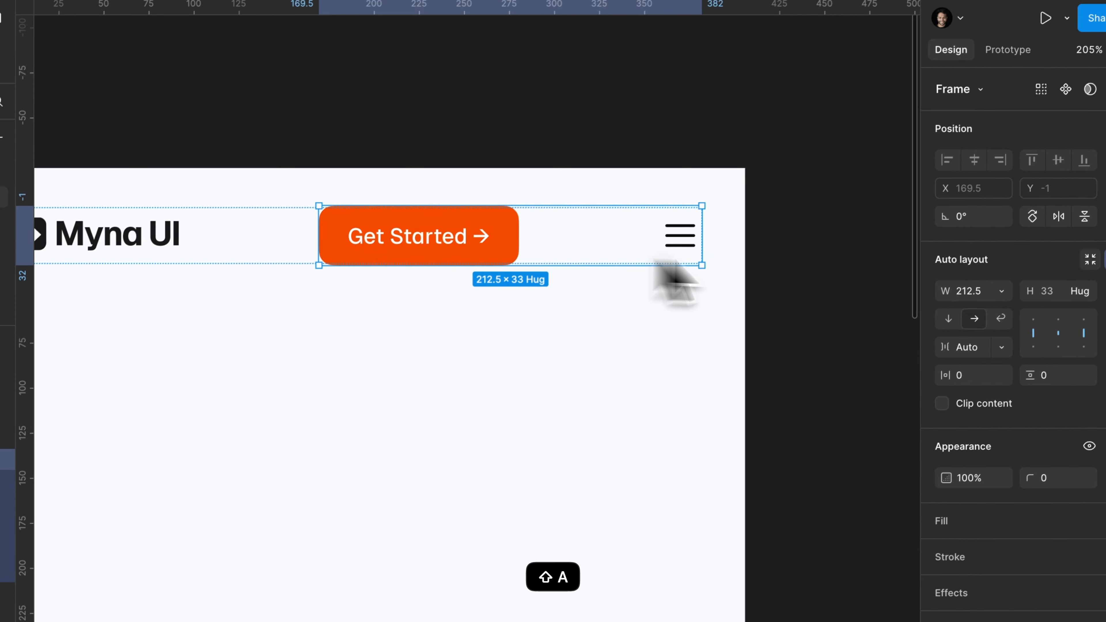
left_click(959, 377)
type("18")
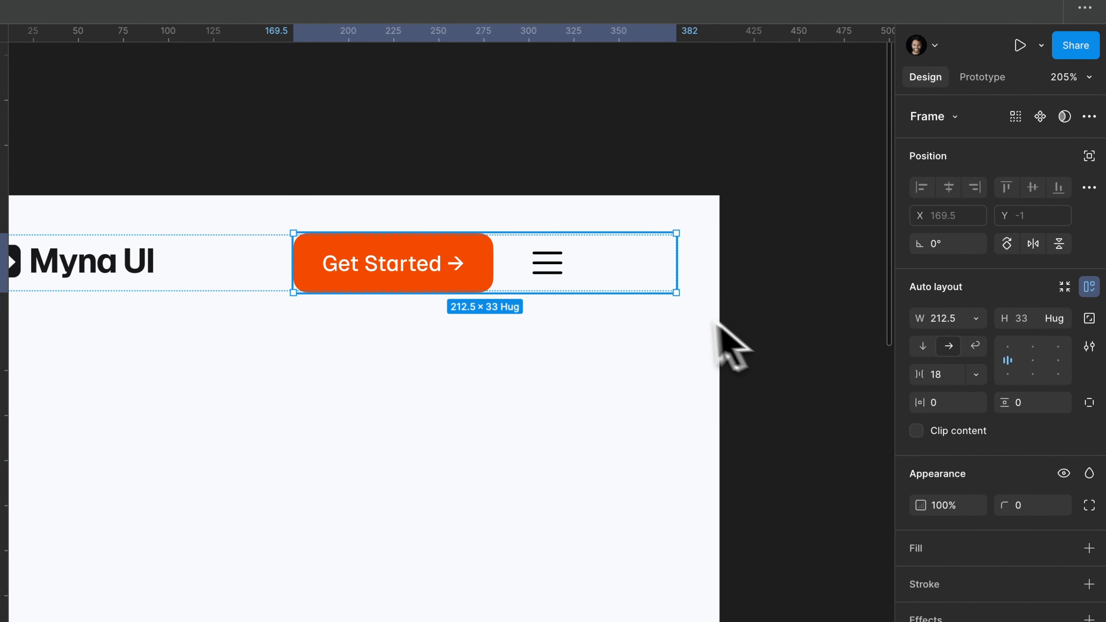
double_click(680, 270)
key("Escape")
scroll(849, 217, "down", 4)
scroll(849, 216, "up", 2)
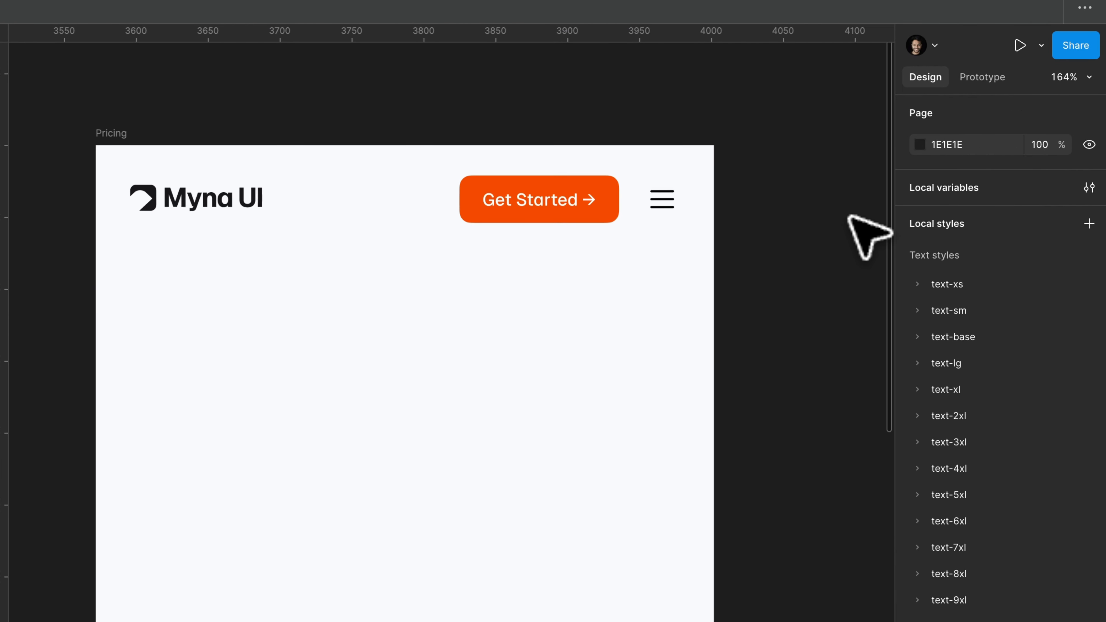
scroll(849, 217, "down", 4)
scroll(849, 217, "right", 1)
scroll(849, 216, "up", 1)
scroll(689, 156, "down", 5)
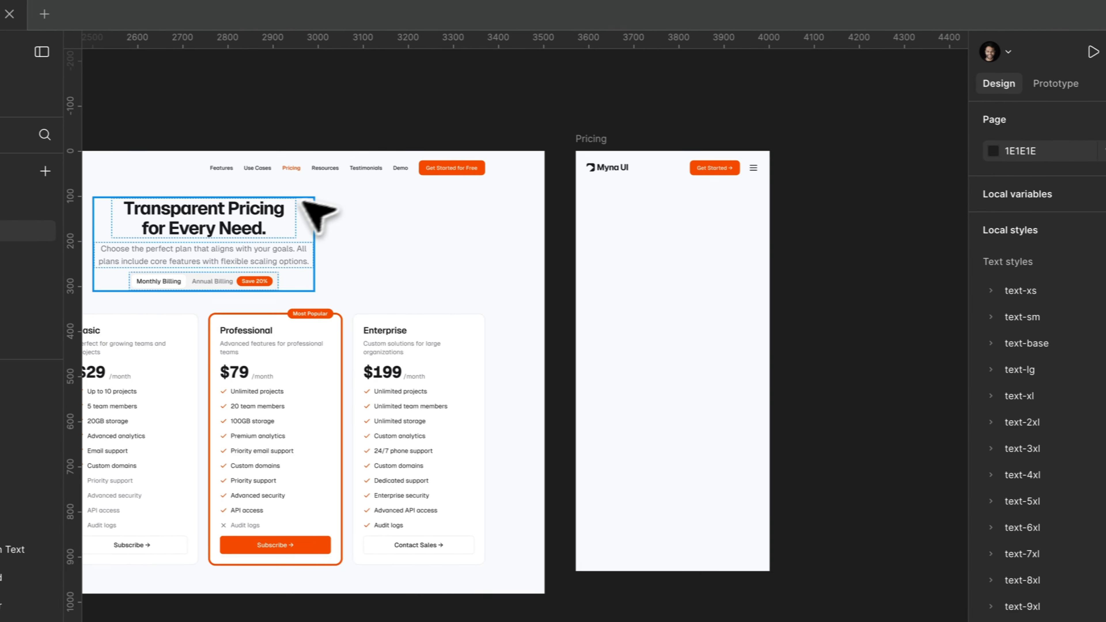
Copy the desktop page's header block with heading, description and billing tabs into the mobile Pricing frame below the navbar.
left_click(303, 202)
key("super+c")
left_click(618, 153)
key("super+v")
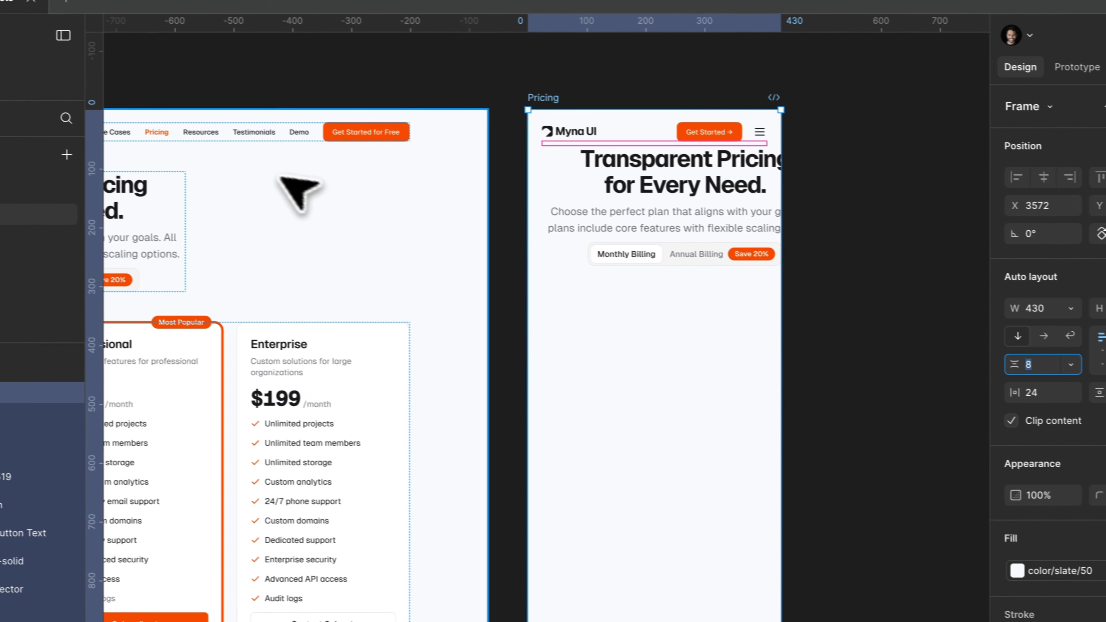
Set the vertical gap between the mobile Pricing frame's sections to 52.
left_click(191, 165)
left_click(655, 335)
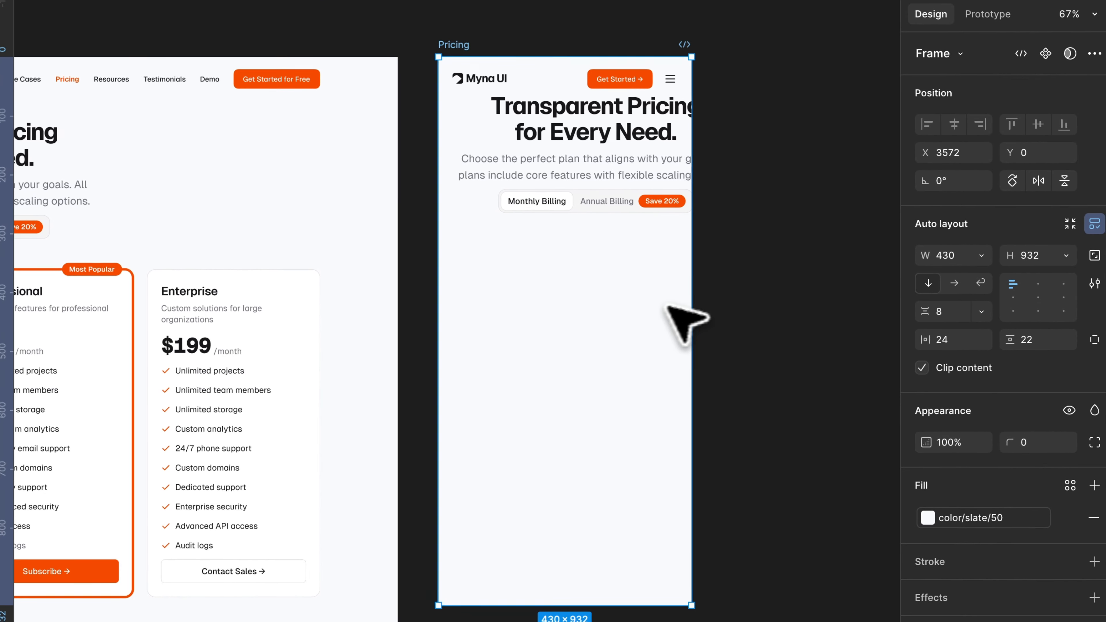
left_click(948, 308)
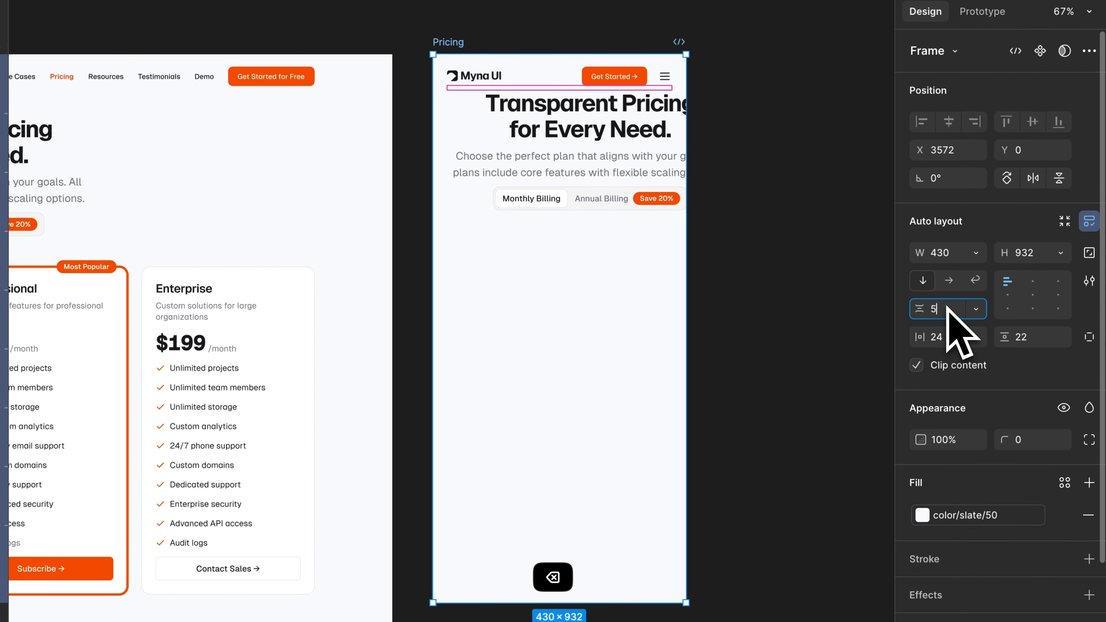
left_click(762, 285)
scroll(609, 261, "up", 1)
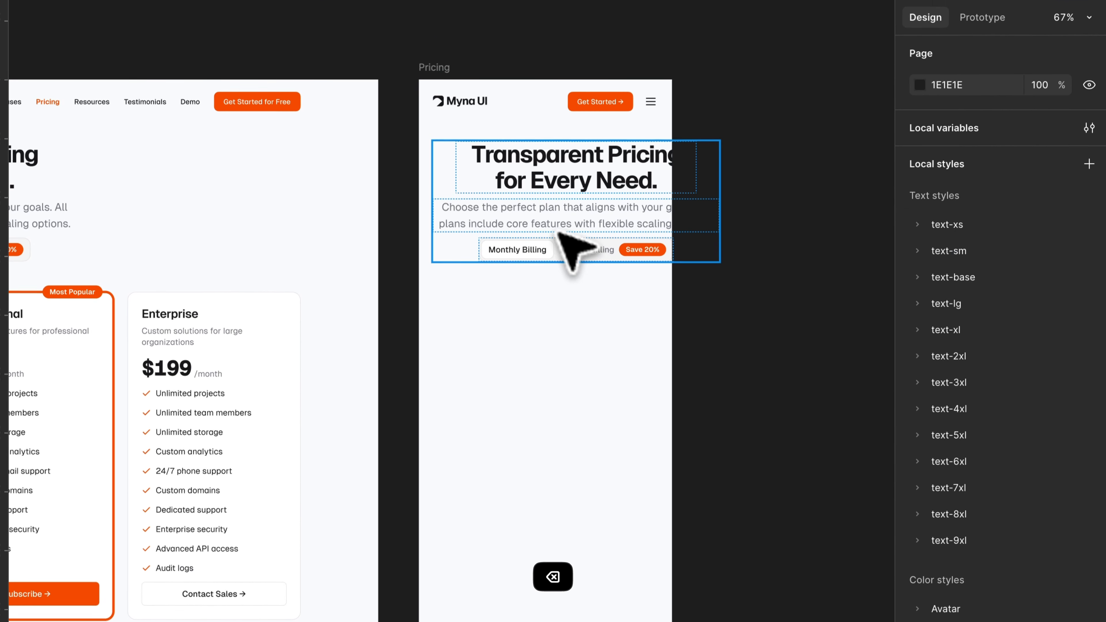
Make the pasted header block fill the width of the mobile frame.
left_click(564, 220)
left_click(977, 274)
left_click(984, 290)
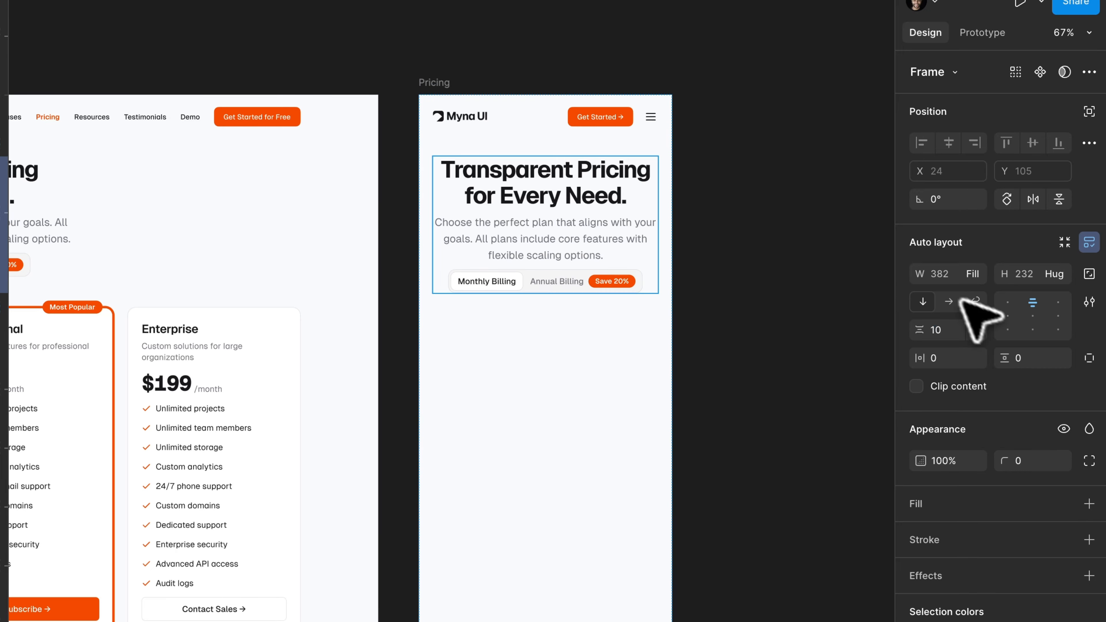
left_click(762, 218)
Reduce the mobile heading's font size to 29 and narrow its text box to 270.
scroll(605, 116, "up", 5)
left_click(570, 175)
left_click(1021, 422)
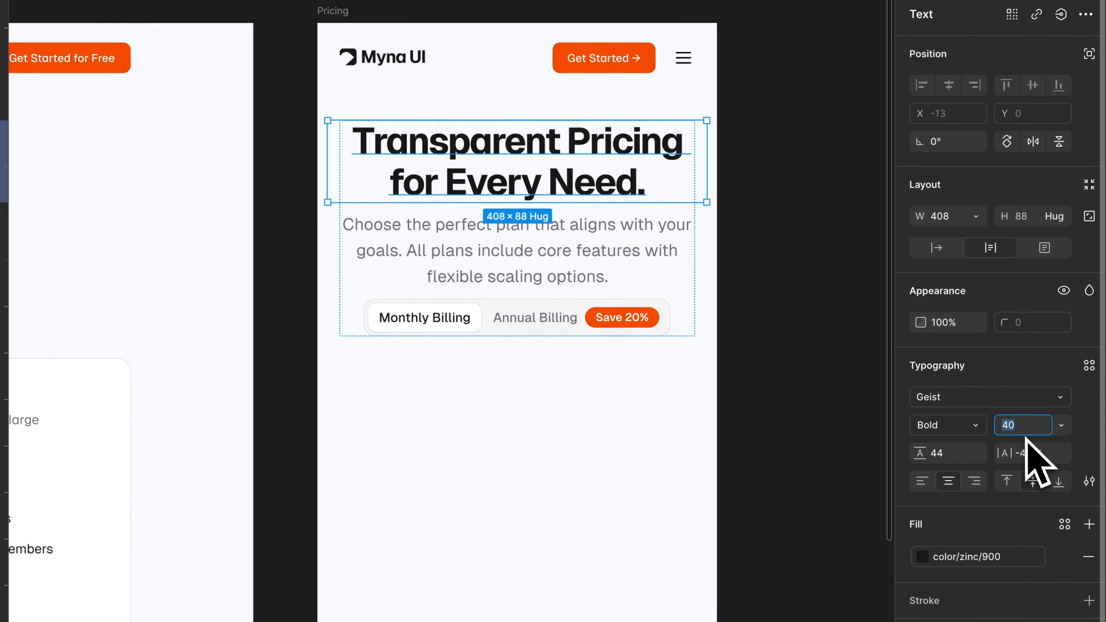
key("shift+Up")
key("shift+Down")
key("shift+Down")
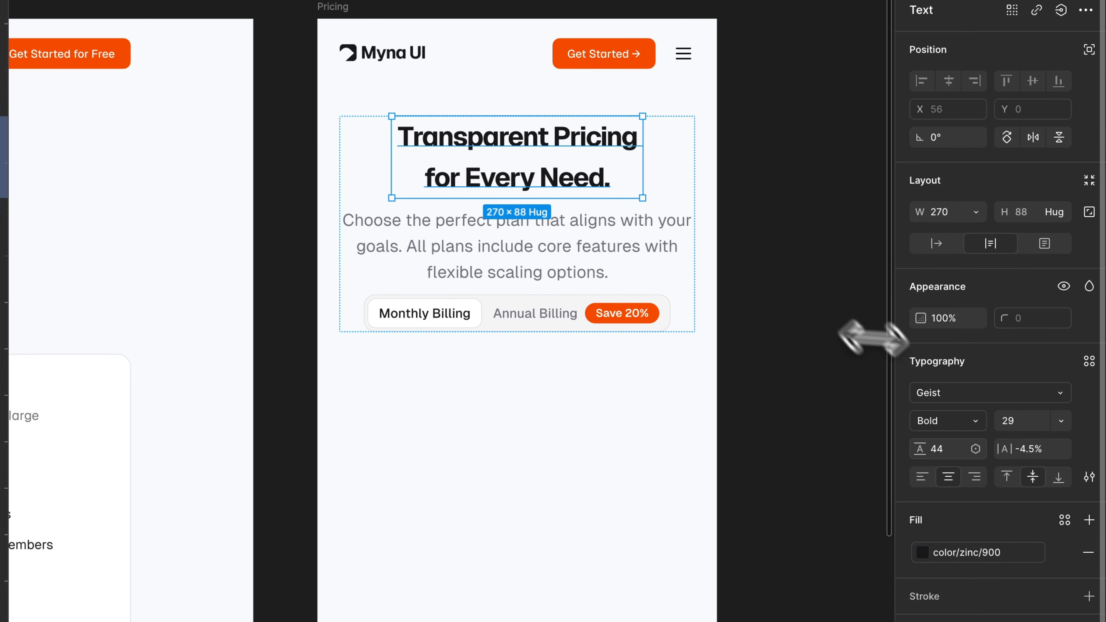
Set the mobile heading's letter spacing to -2.5% and its line height to 36.
key("Up")
key("Up")
key("Up")
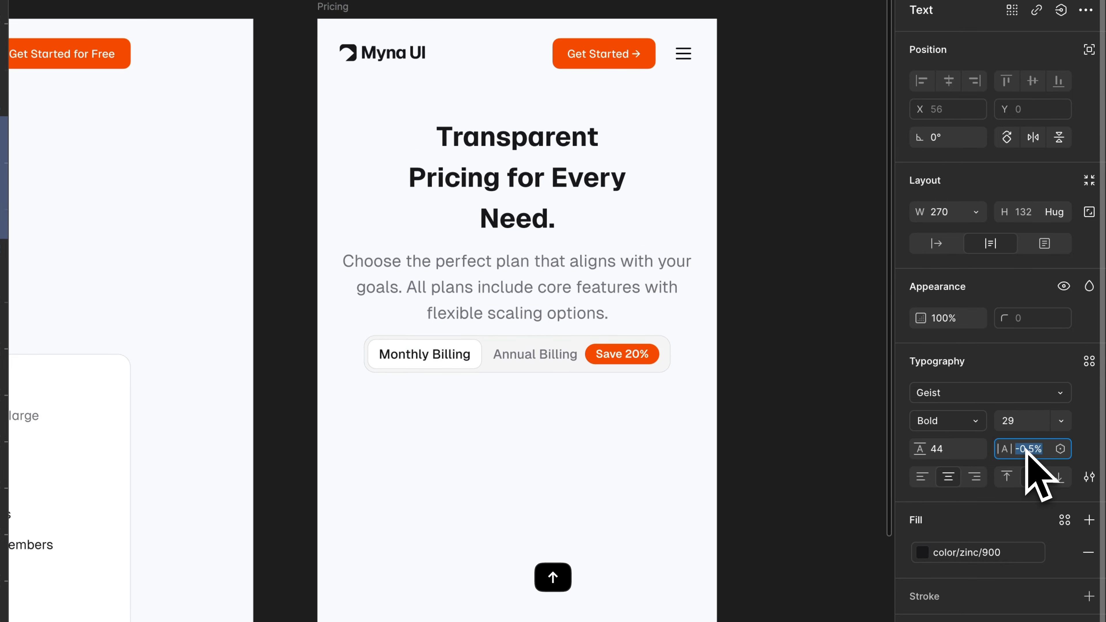
key("Down")
key("Down")
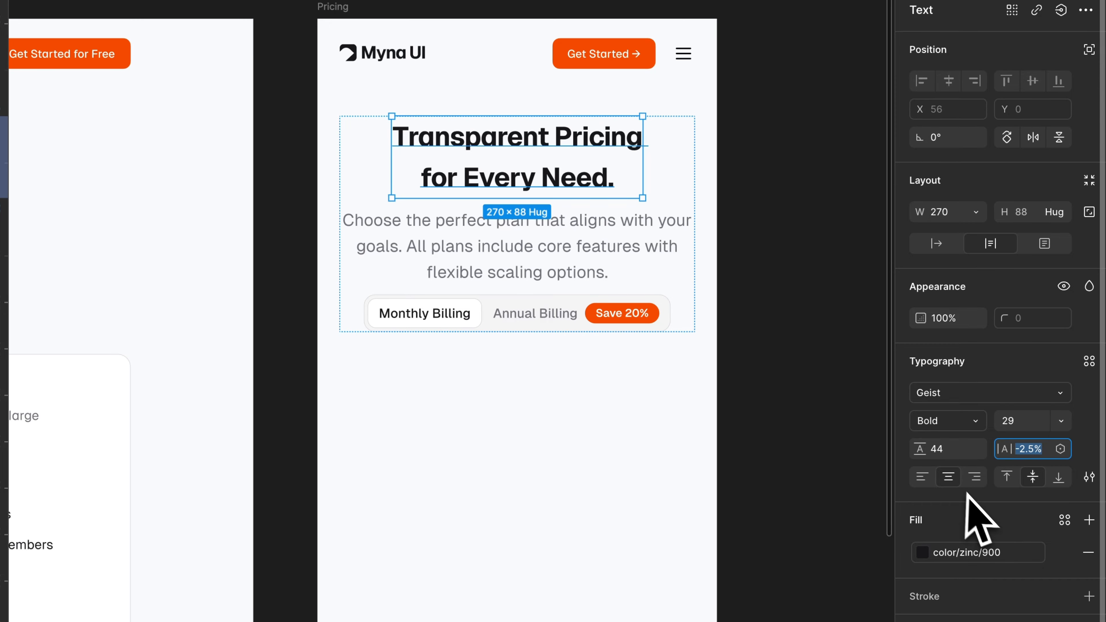
key("shift+Down")
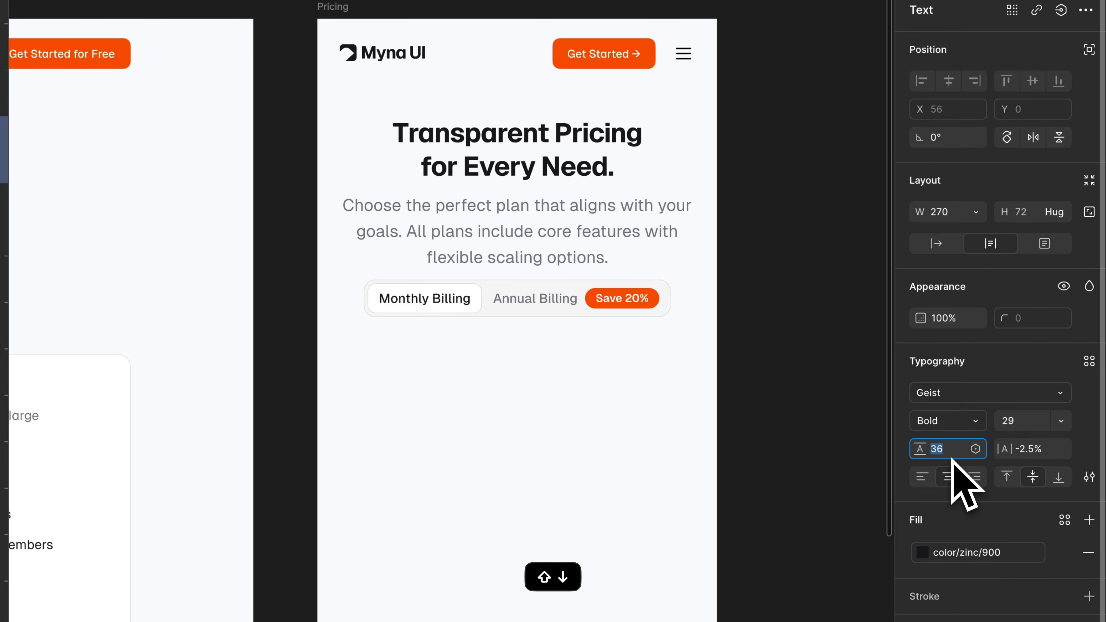
Set the description text below the mobile heading to font size 16 and line height 22.
left_click(496, 244)
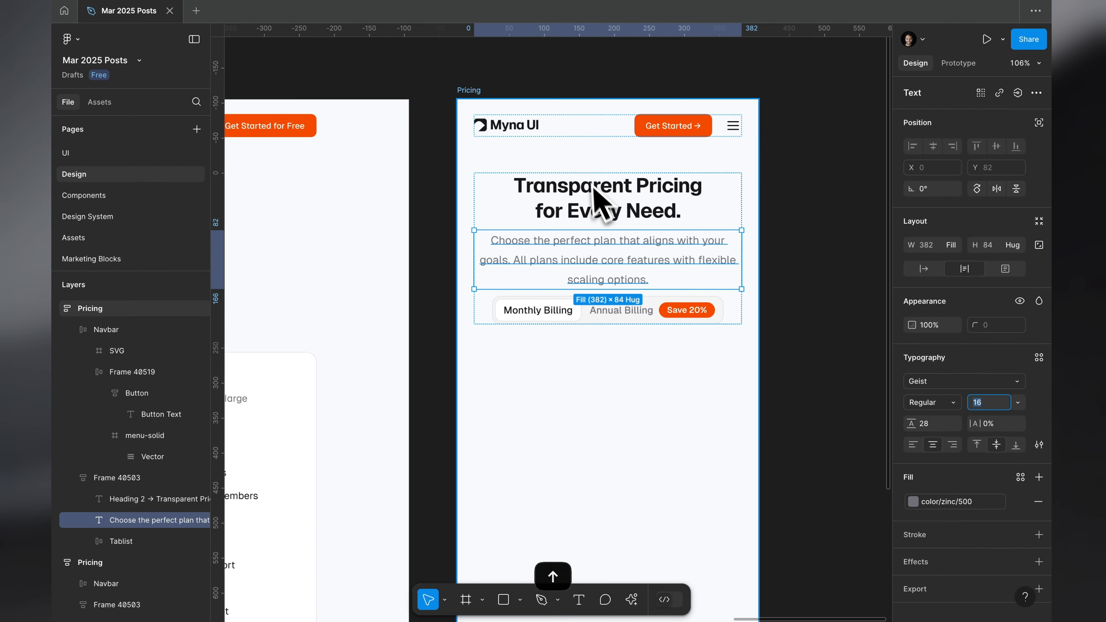
scroll(584, 166, "up", 2)
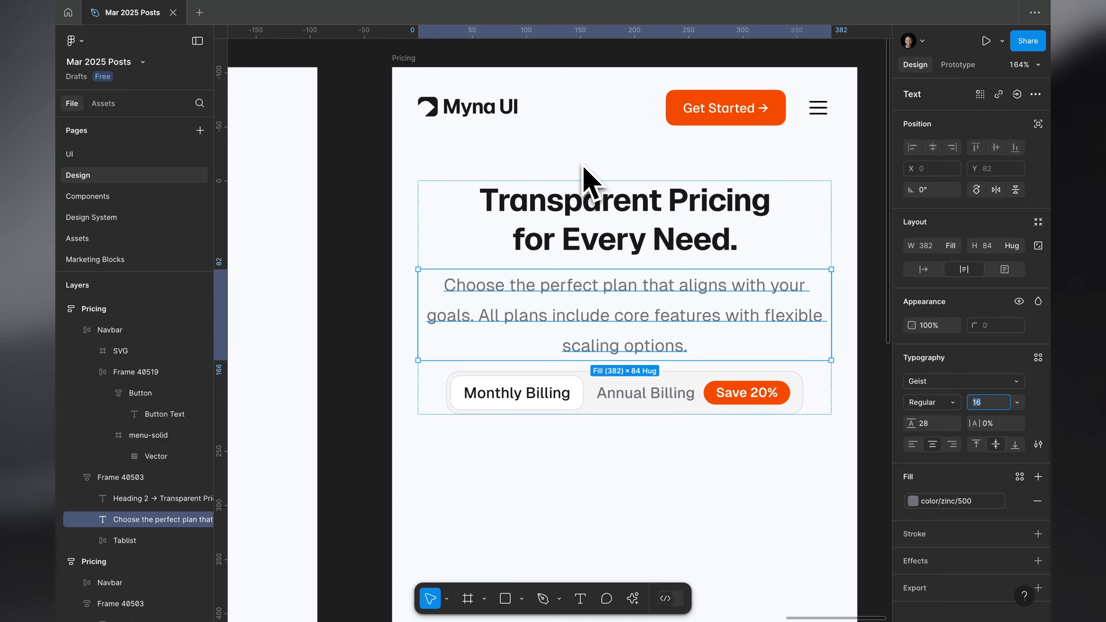
scroll(555, 213, "right", 2)
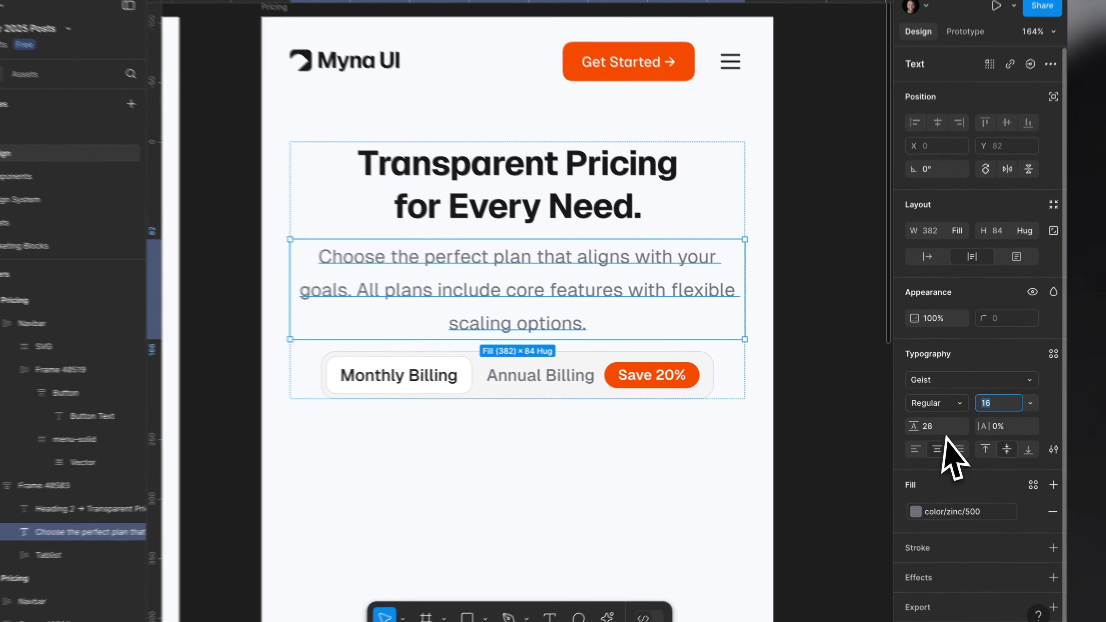
left_click(920, 423)
type("auto")
key("Return")
left_click(952, 431)
type("22")
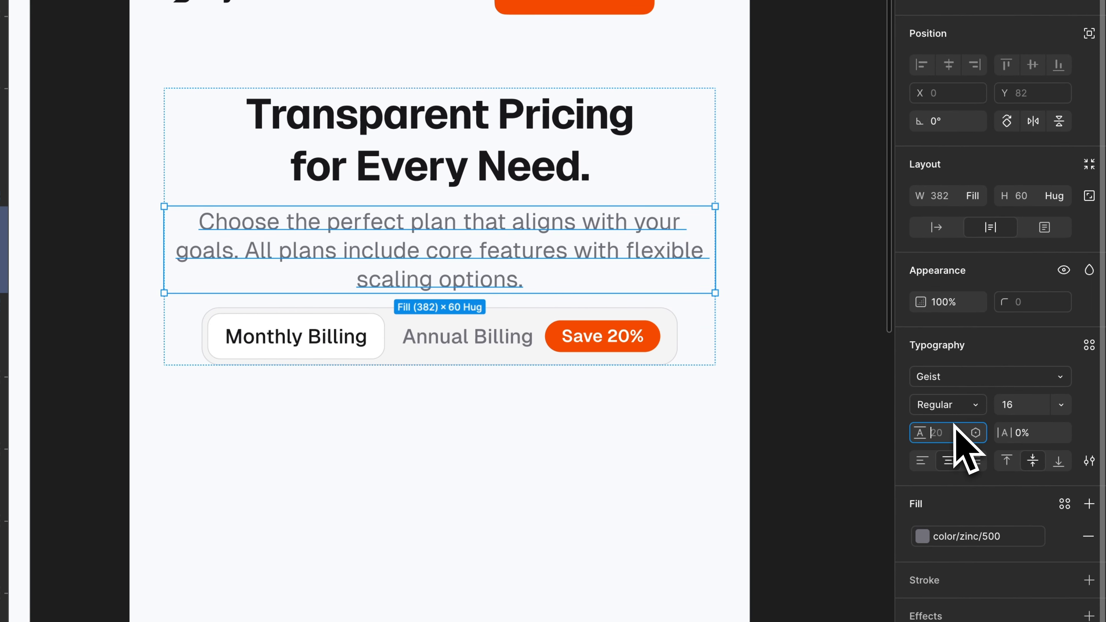
key("Return")
Narrow the mobile description's text box to a width of 292.
left_click_drag(708, 240, 653, 242)
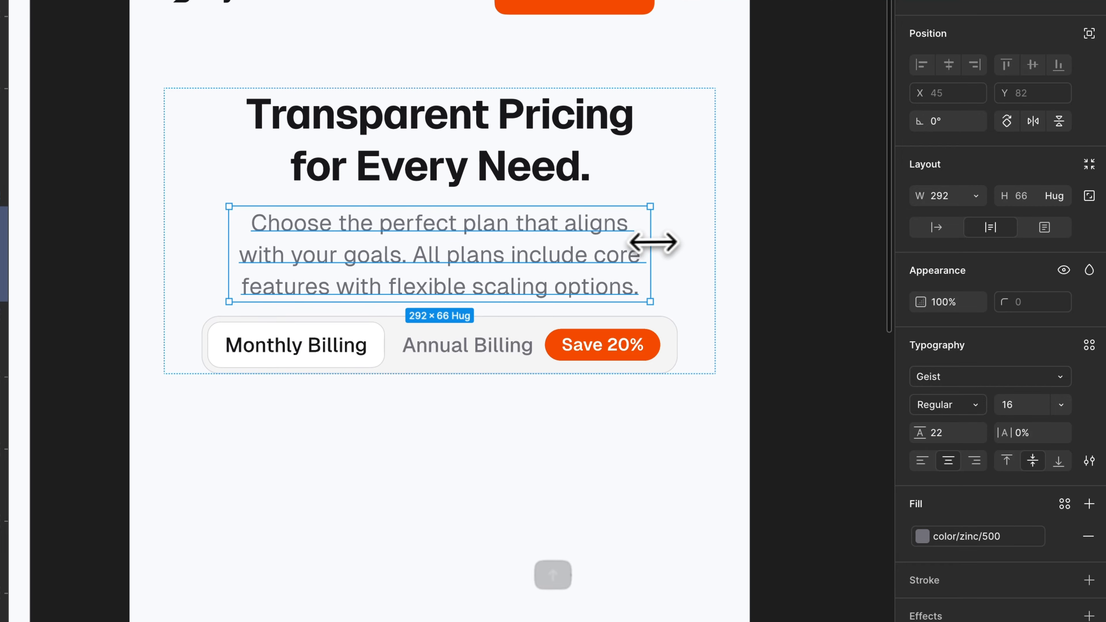
left_click(562, 344)
left_click(779, 274)
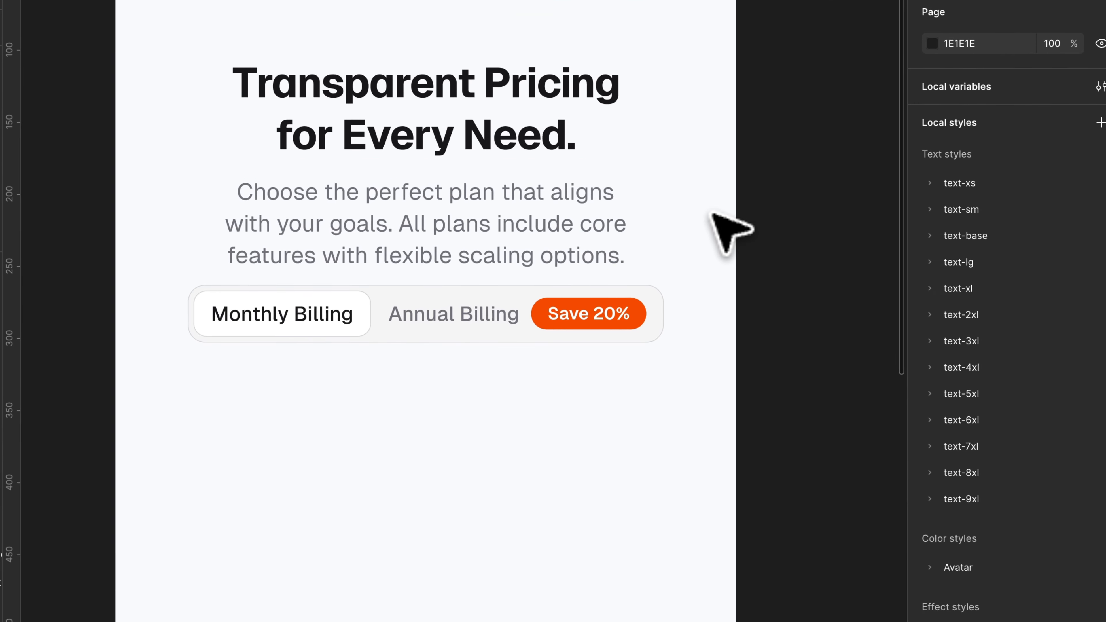
Group the mobile heading and description in an auto layout and set the header block's gap to 26.
left_click(540, 183)
left_click(522, 181)
left_click(520, 130, "shift")
key("shift+a")
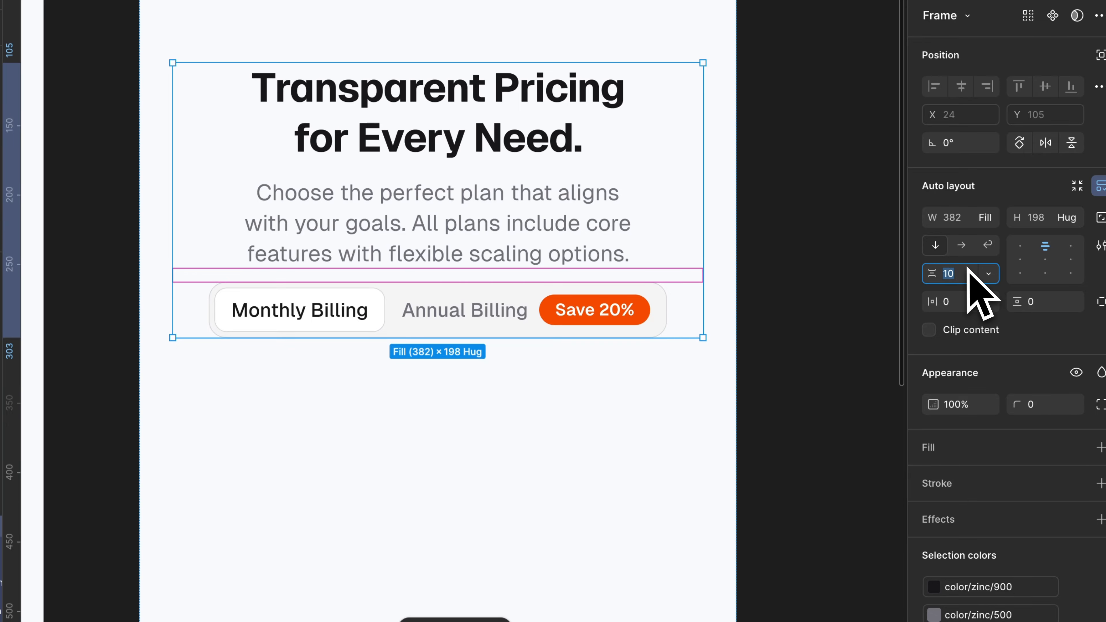
key("shift+Up")
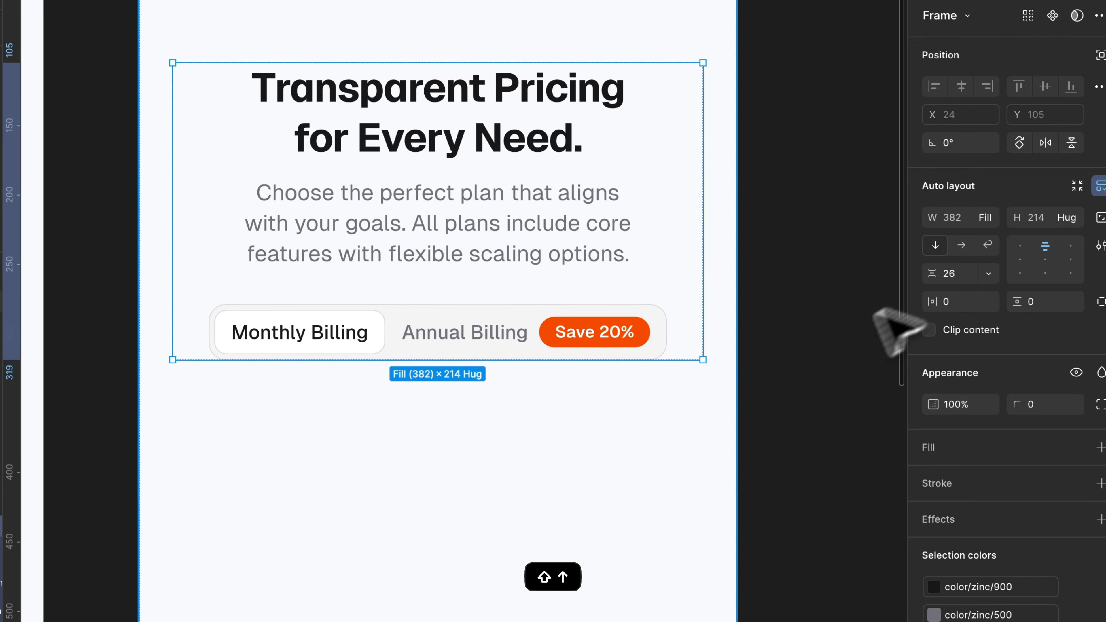
Set the vertical gap between the mobile Pricing frame's sections to 60.
key("Escape")
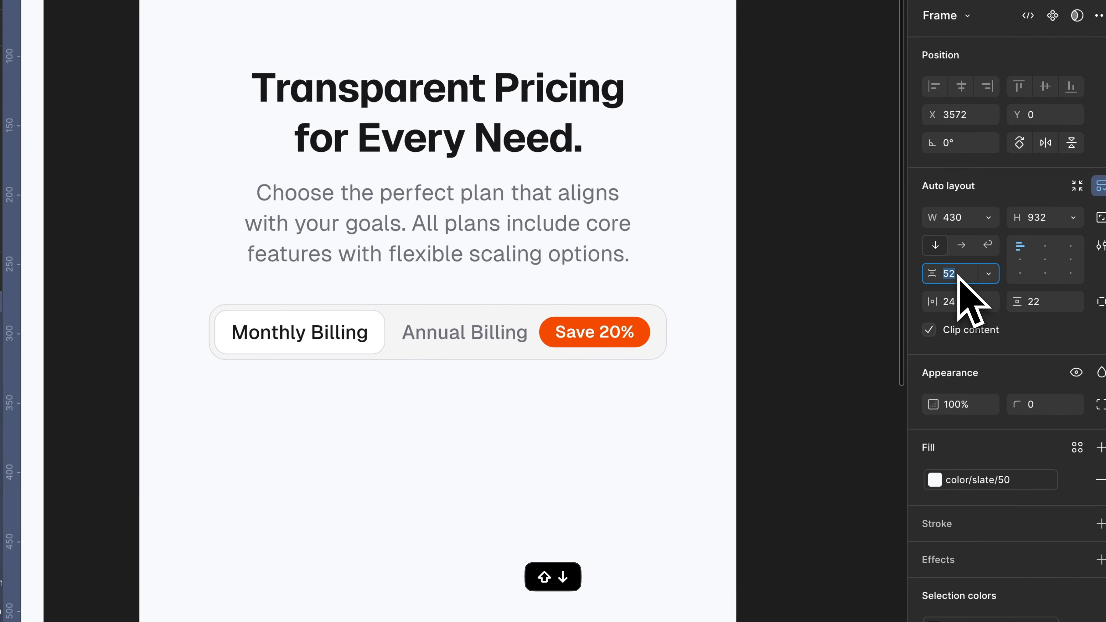
key("shift+Down")
key("Escape")
key("Escape")
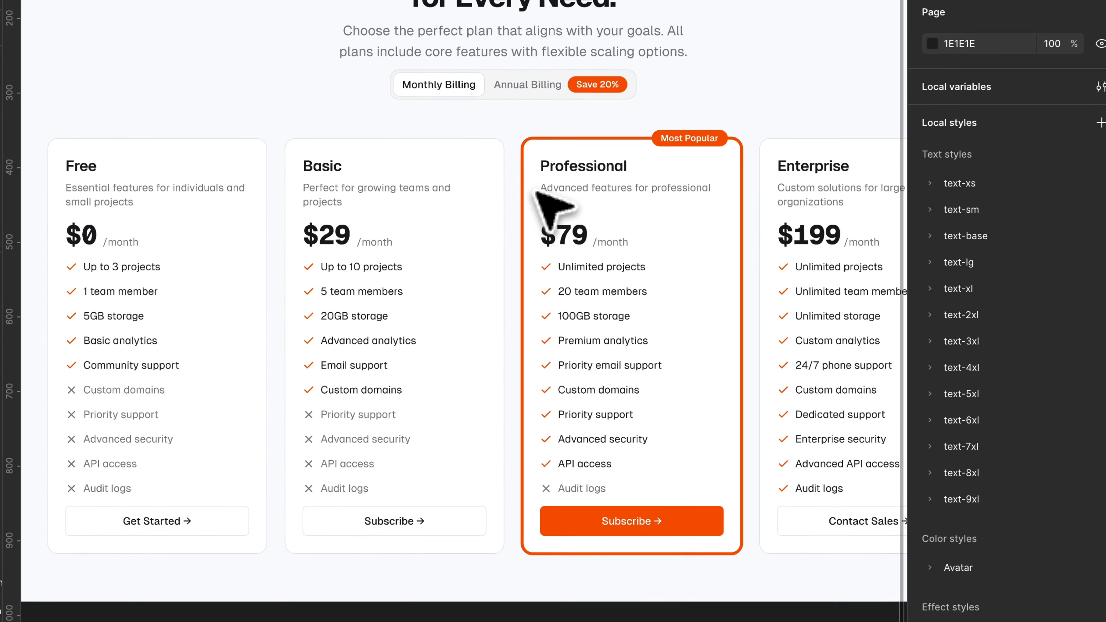
Copy the row of four plan cards from the desktop page.
scroll(529, 193, "down", 1)
left_click(510, 196, "super")
key("super+c")
scroll(501, 235, "right", 5)
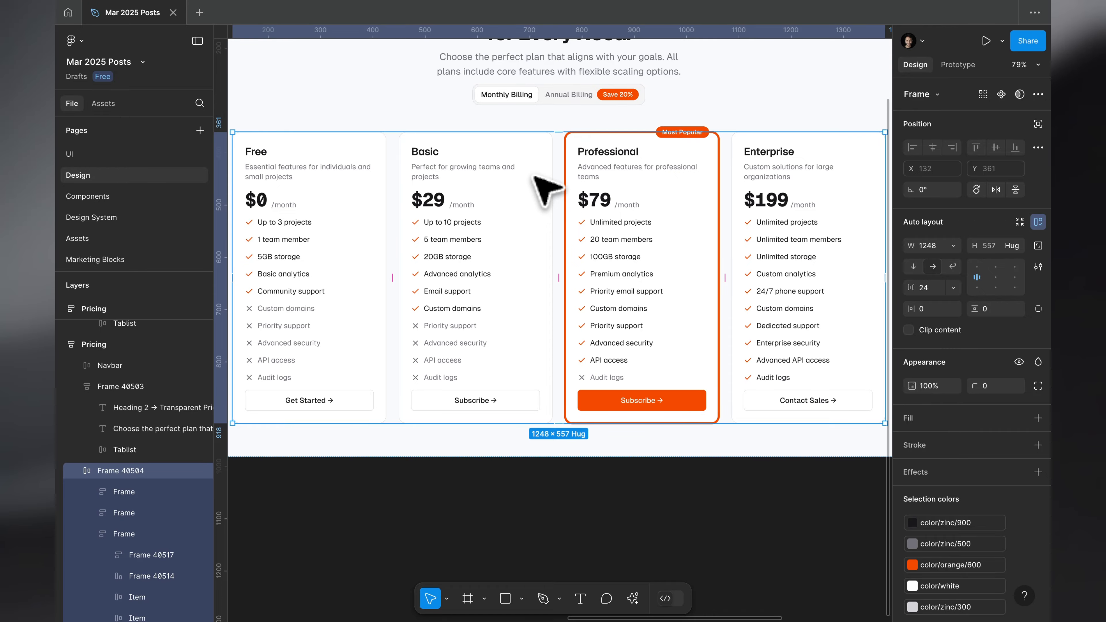
scroll(534, 177, "down", 5)
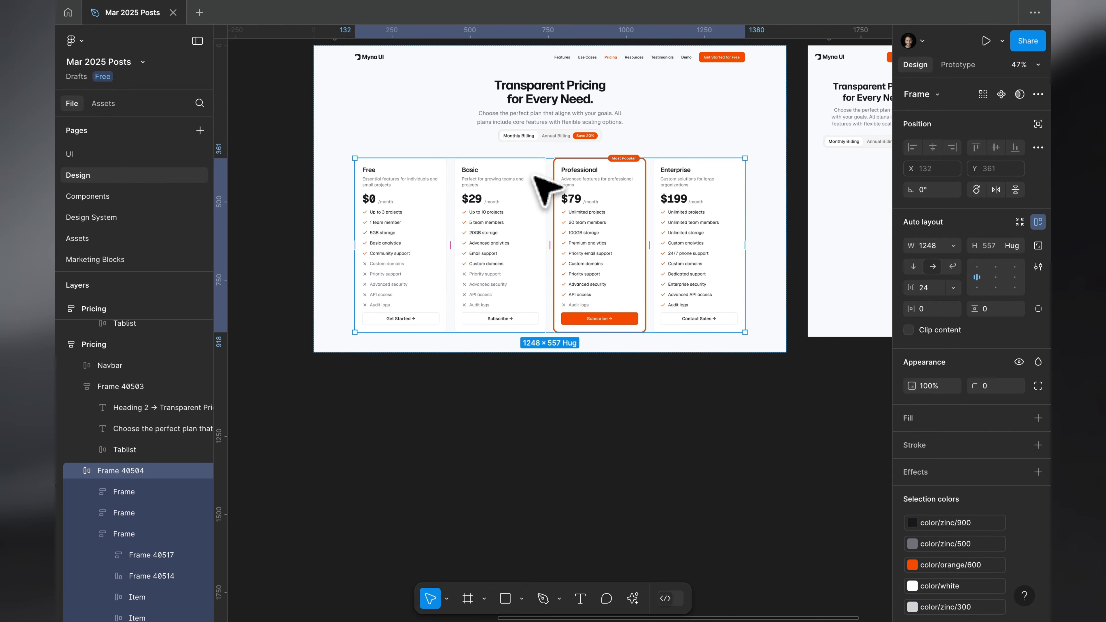
scroll(534, 176, "up", 3)
Delete all feature list items from the four plan cards on the working copy of the desktop page.
left_click(335, 180, "super")
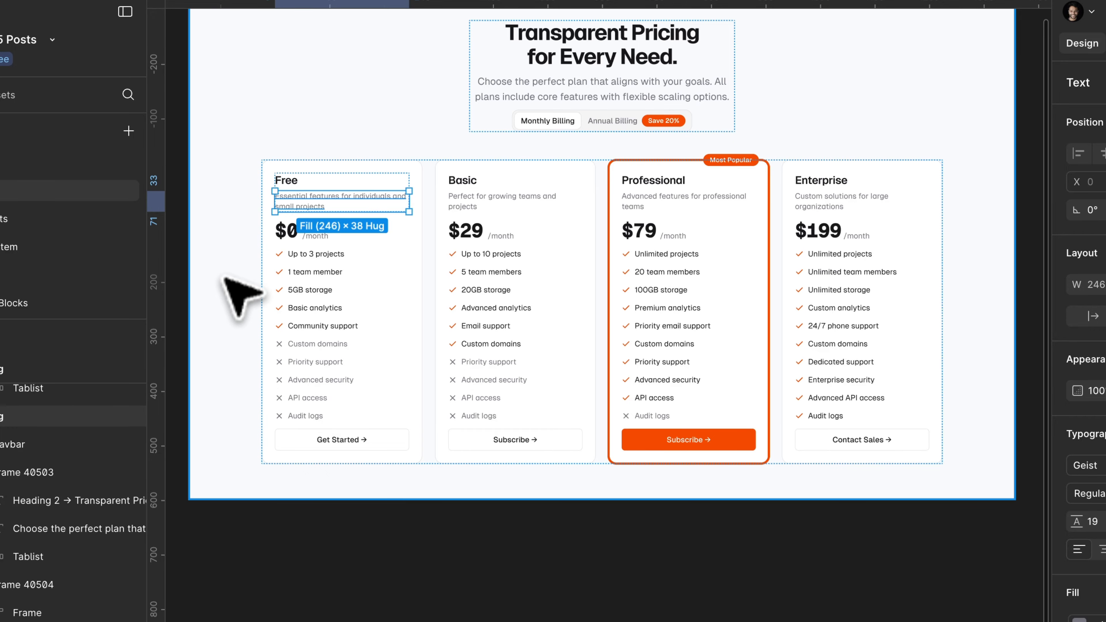
left_click_drag(186, 245, 610, 315)
left_click_drag(710, 331, 958, 424)
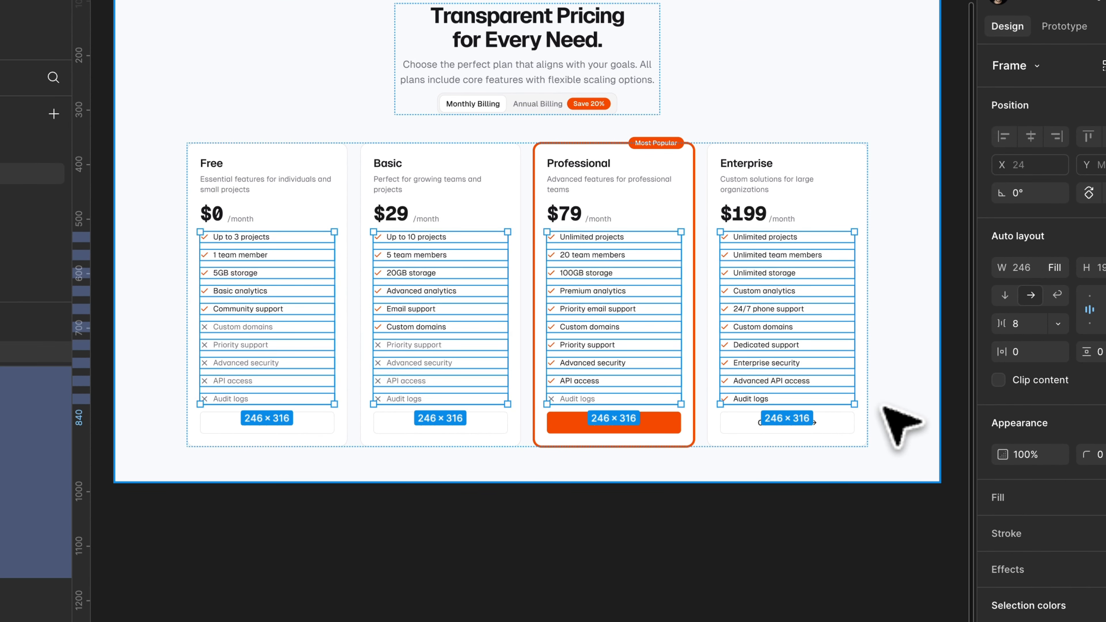
key("BackSpace")
Copy the shortened plan card row into the mobile frame below the billing tabs.
left_click(344, 161)
scroll(364, 197, "right", 10)
key("super+c")
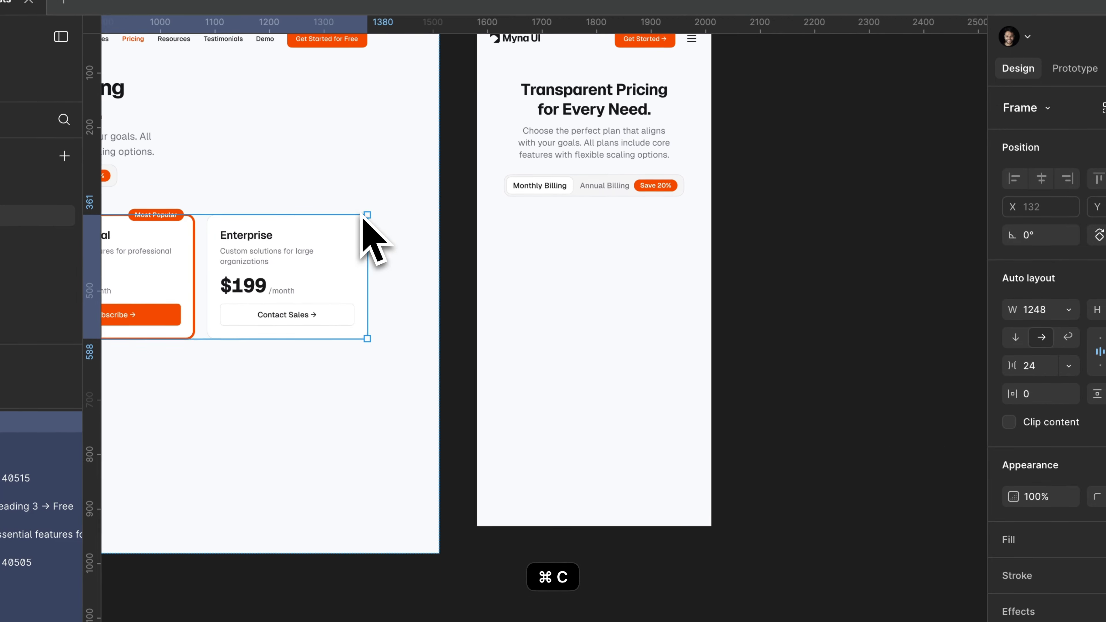
scroll(413, 235, "right", 5)
scroll(489, 266, "up", 5)
key("super+v")
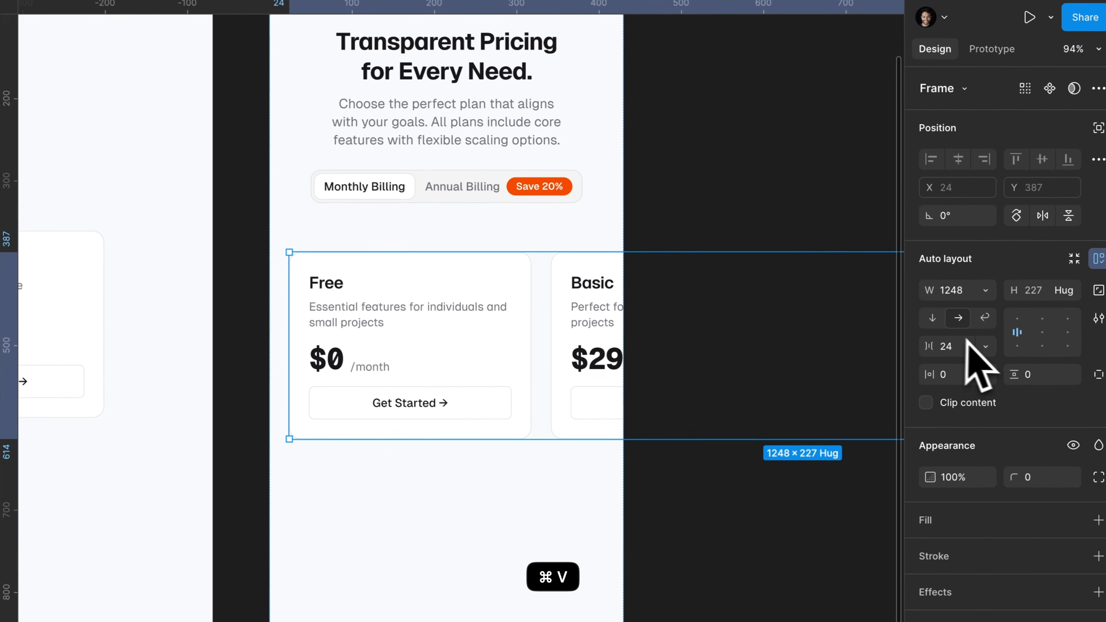
Stack the mobile plan cards vertically and make their container fill the frame width.
left_click(932, 317)
scroll(501, 259, "down", 3)
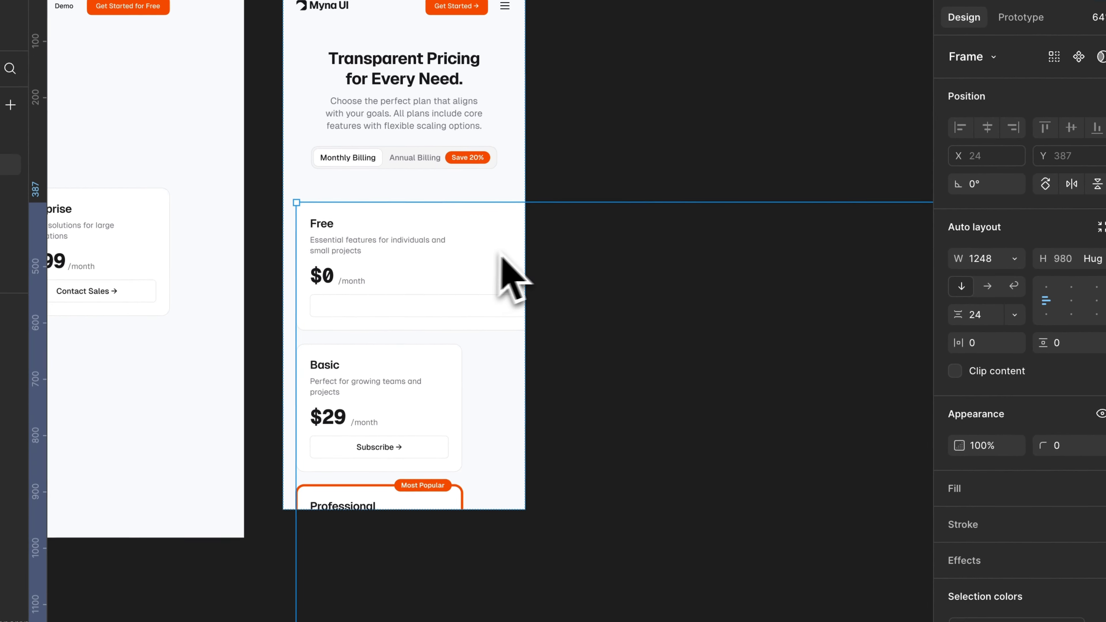
left_click(1014, 258)
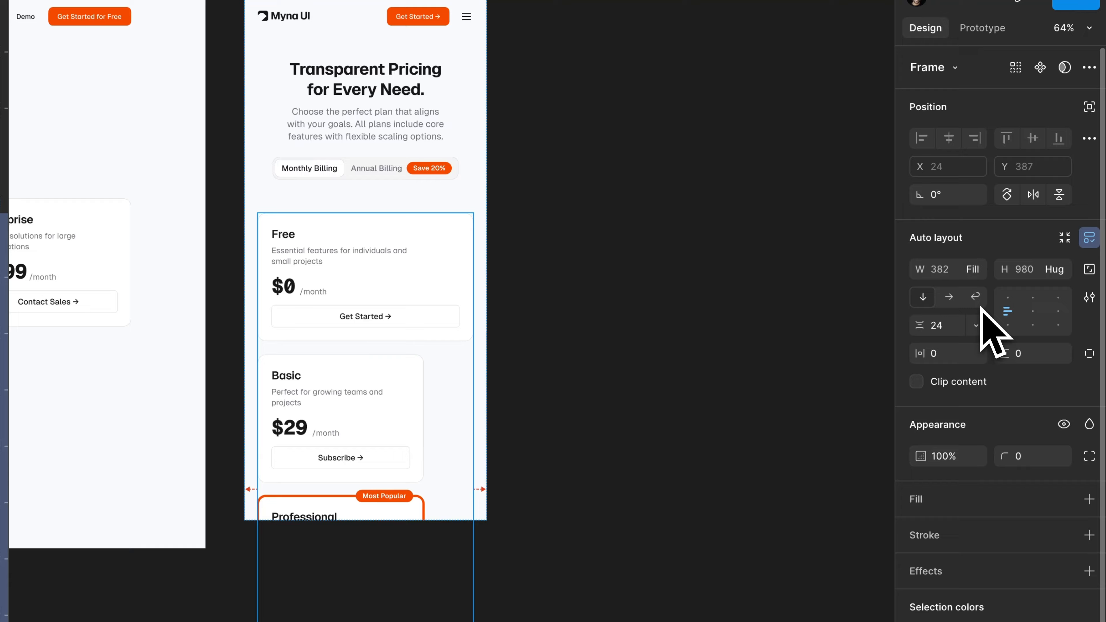
left_click(232, 250)
scroll(232, 250, "up", 3)
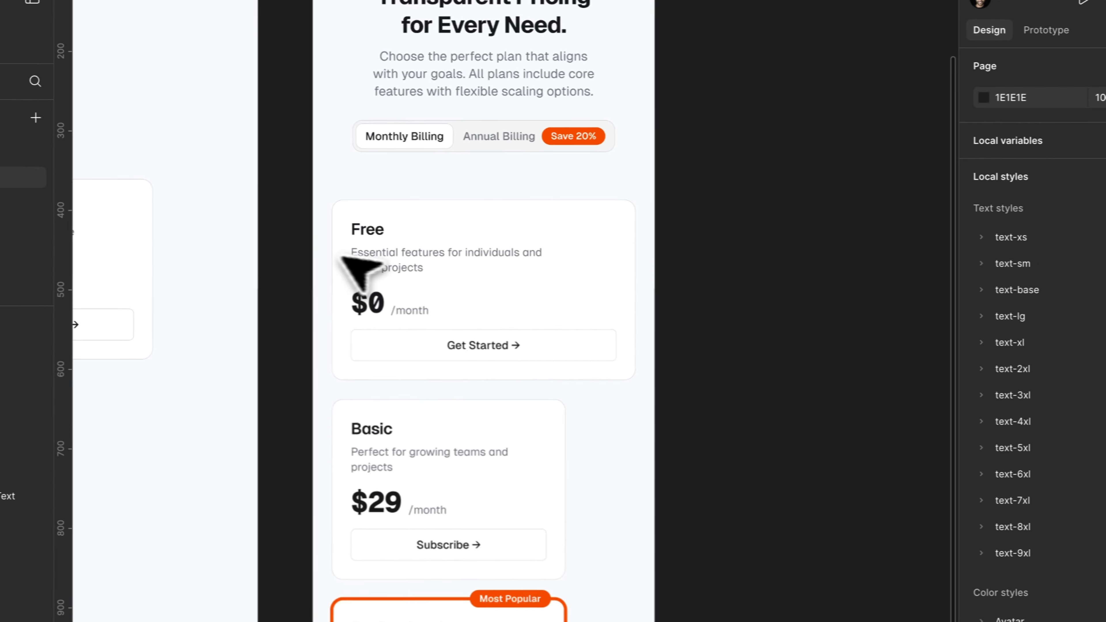
Select all the mobile plan cards and set their width to fill the container.
left_click(451, 241)
key("Return")
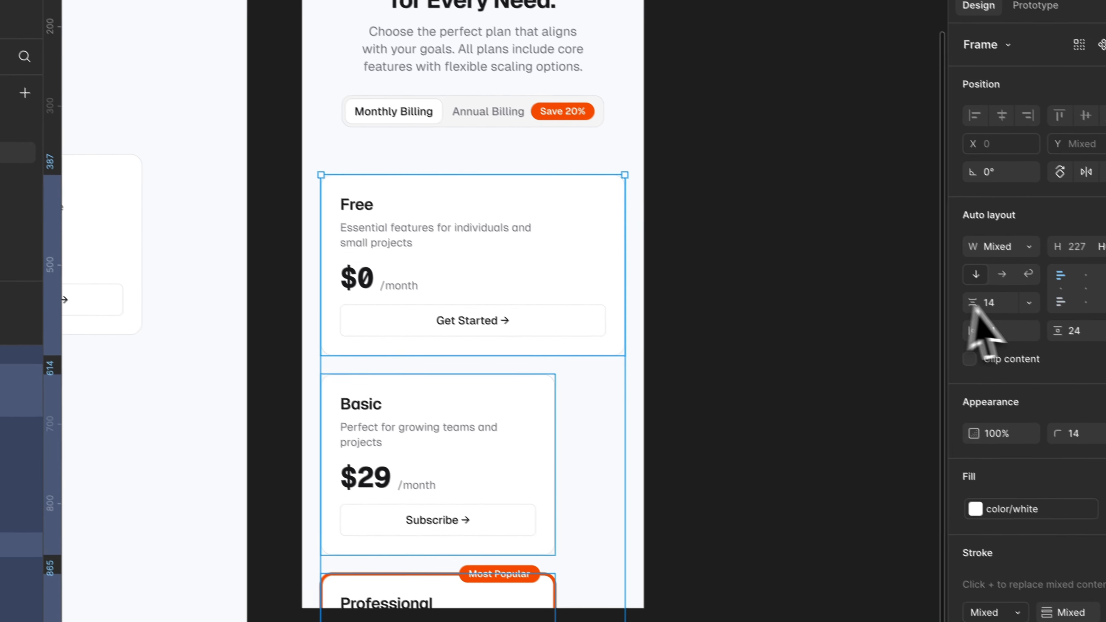
left_click(1029, 247)
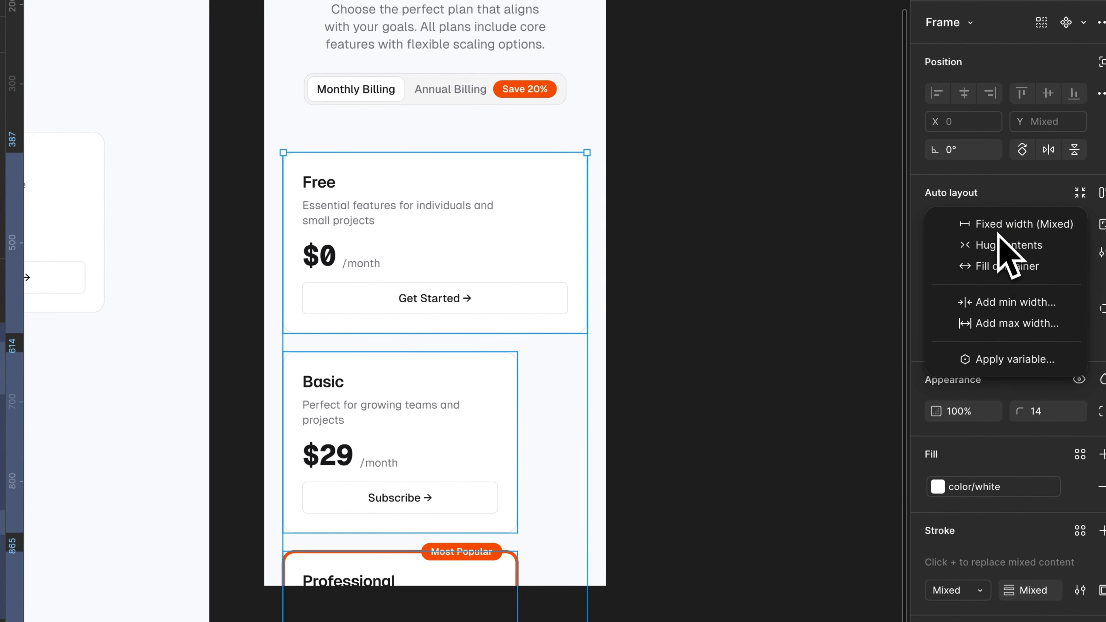
left_click(1035, 287)
left_click(678, 192)
Reduce the gap between the stacked mobile plan cards to 16.
scroll(652, 189, "left", 1)
scroll(614, 176, "up", 3)
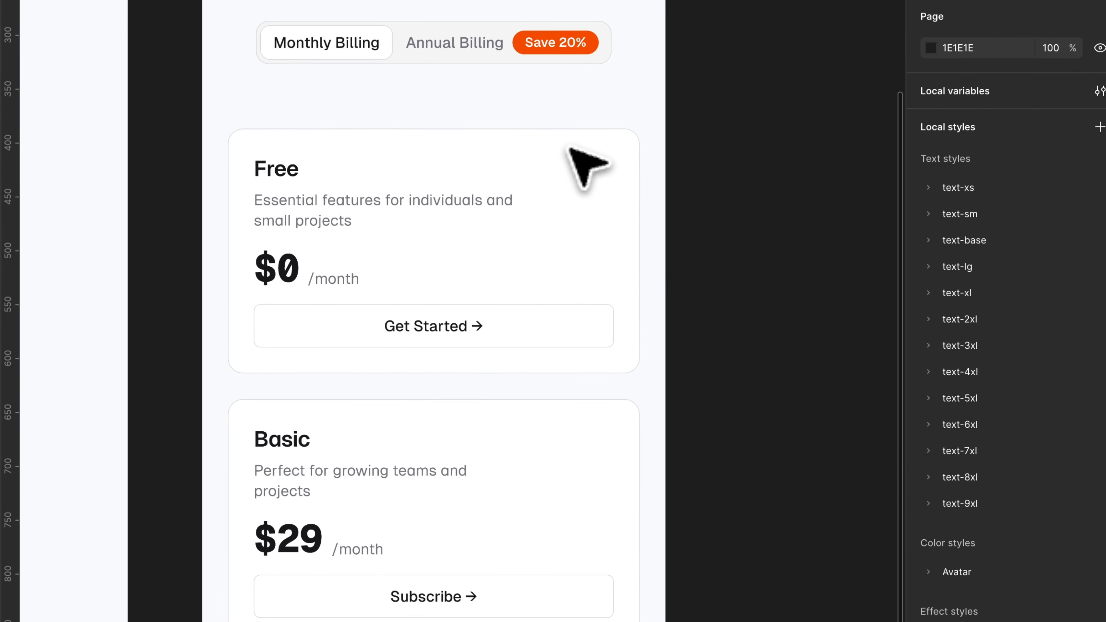
scroll(569, 150, "down", 2)
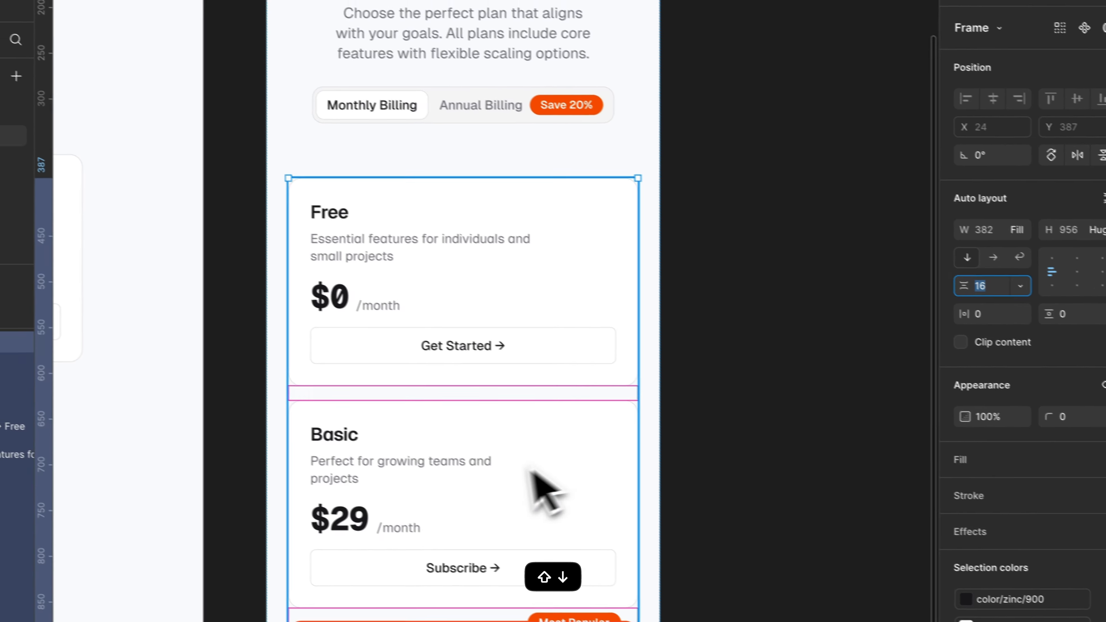
scroll(523, 475, "down", 3)
left_click(490, 571)
scroll(536, 392, "up", 2)
scroll(640, 48, "down", 3)
scroll(639, 50, "up", 3)
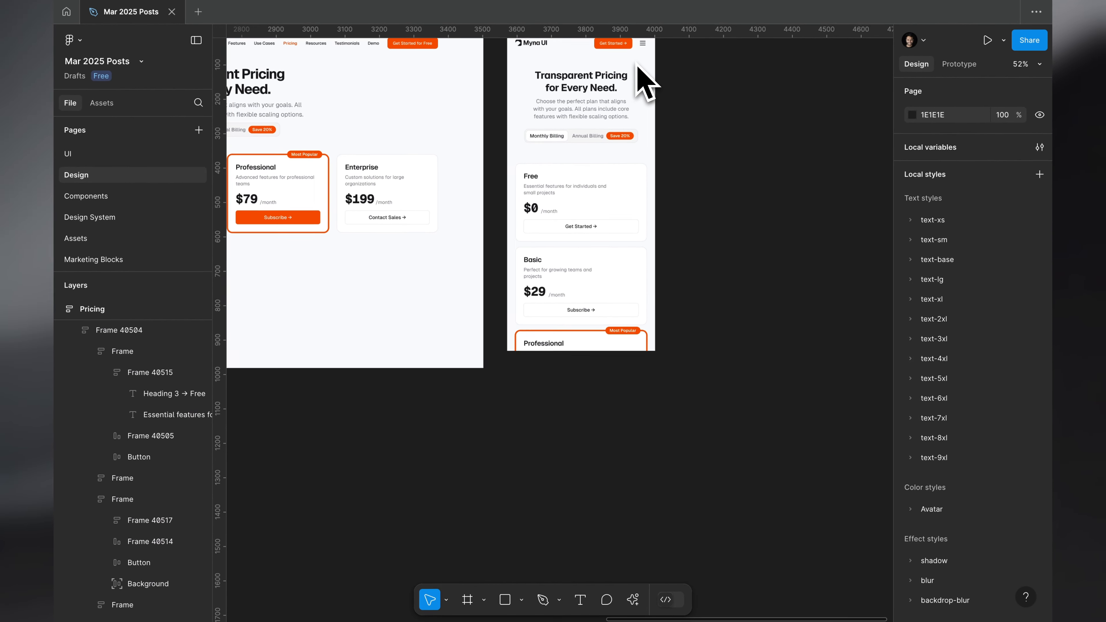
Delete the desktop Pricing frame copy whose plan cards have no feature lists.
scroll(637, 57, "left", 3)
scroll(637, 57, "down", 1)
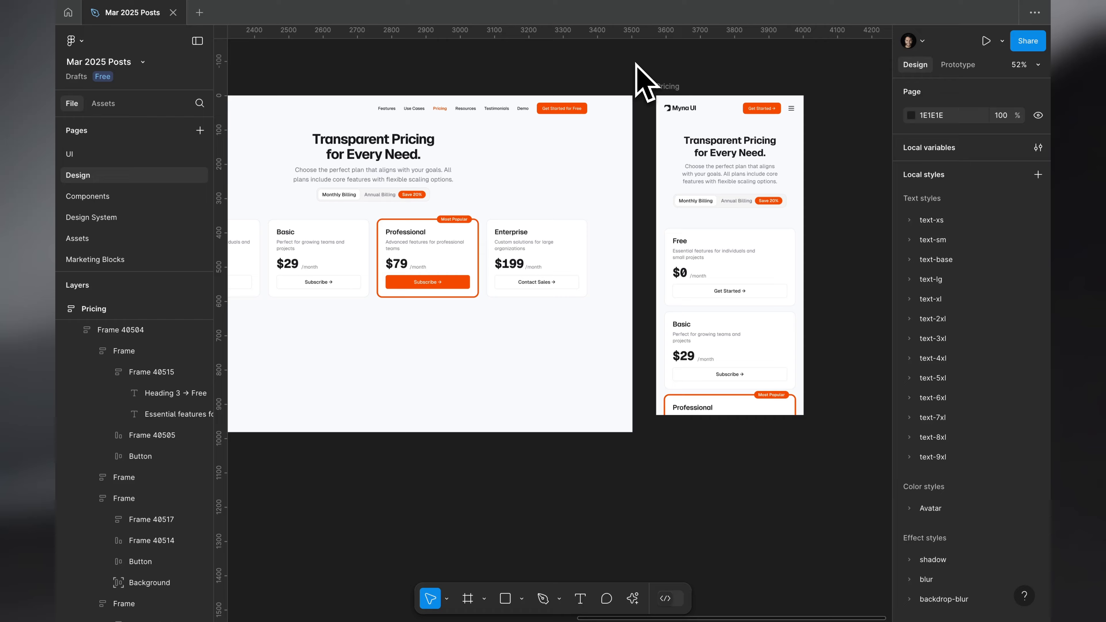
scroll(636, 62, "down", 2)
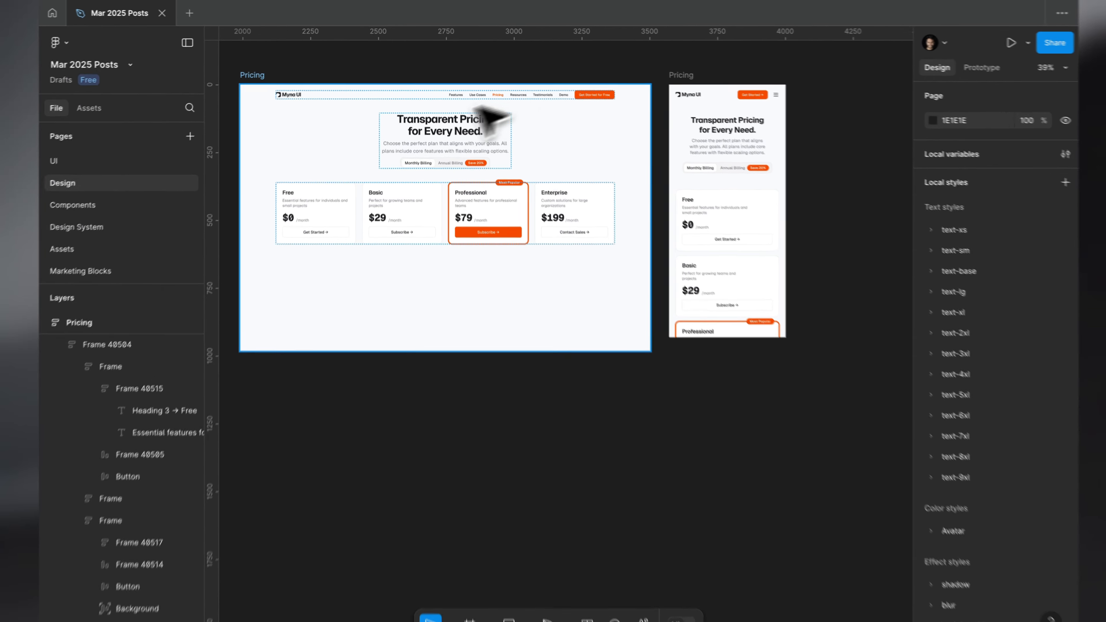
left_click(259, 71)
key("BackSpace")
scroll(260, 77, "down", 4)
scroll(255, 89, "left", 5)
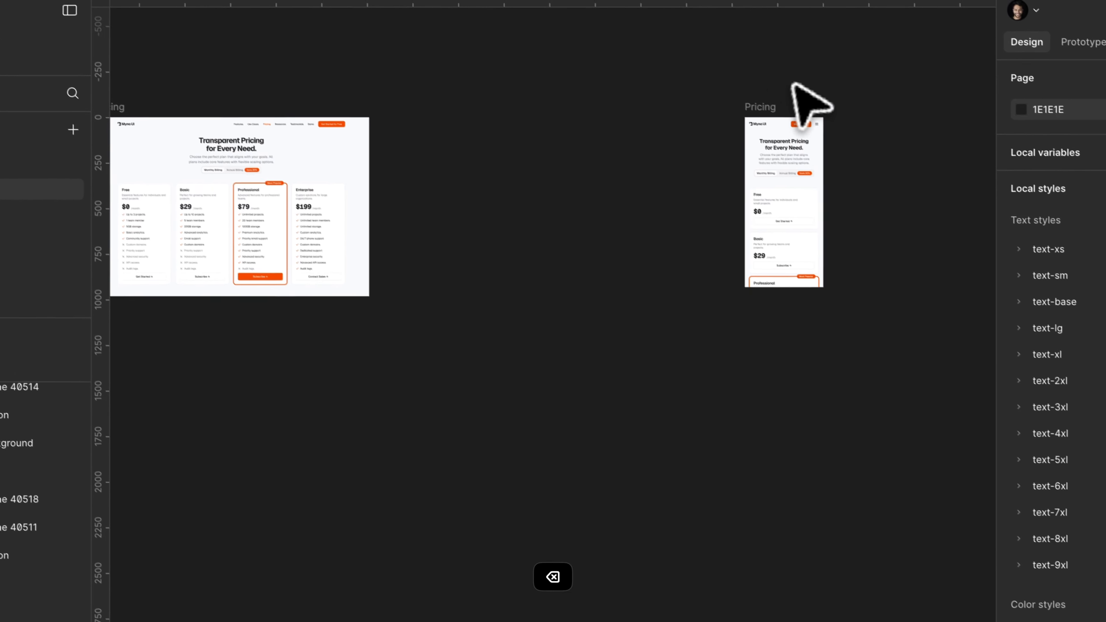
Move the mobile frame beside the remaining desktop page at X 1589 and fit its height to its contents.
left_click_drag(809, 150, 462, 143)
scroll(462, 144, "down", 1)
scroll(463, 144, "left", 5)
scroll(390, 82, "left", 2)
scroll(390, 82, "up", 6)
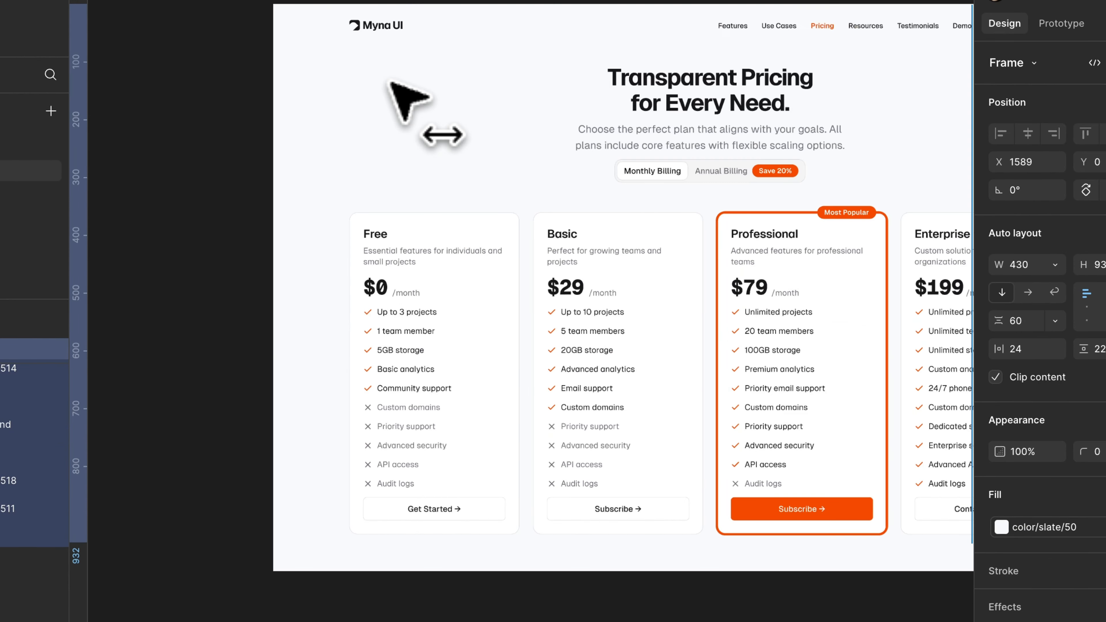
scroll(390, 82, "right", 12)
double_click(316, 555)
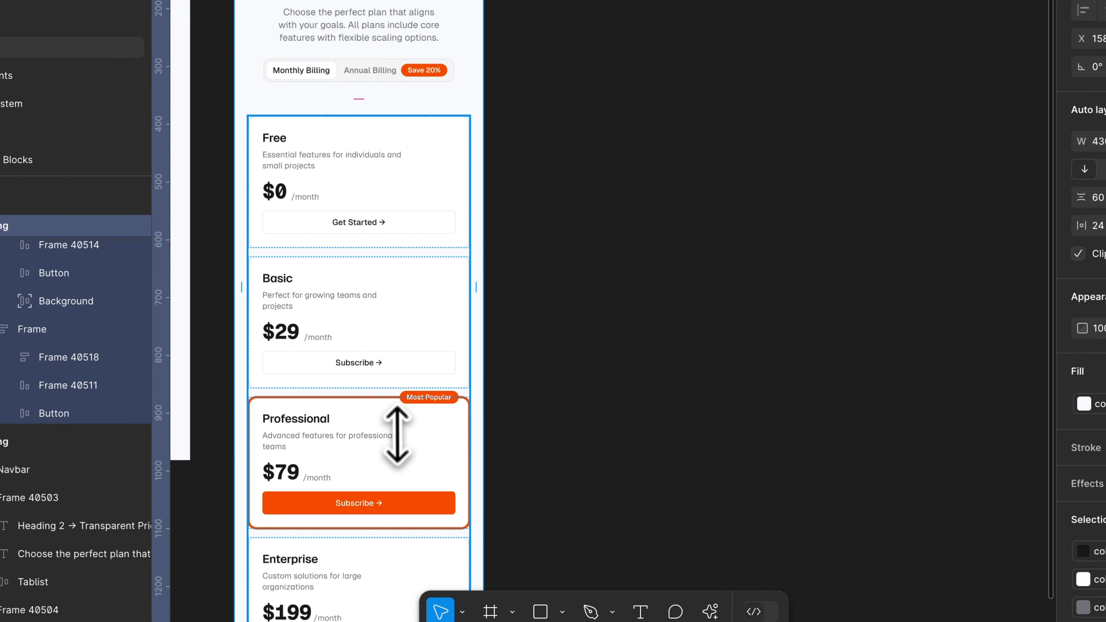
Deselect the mobile frame and review its stacked plan cards next to the desktop Pricing page.
key("Escape")
scroll(314, 557, "down", 5)
scroll(315, 558, "left", 3)
scroll(314, 557, "up", 1)
scroll(399, 431, "up", 3)
scroll(399, 431, "left", 1)
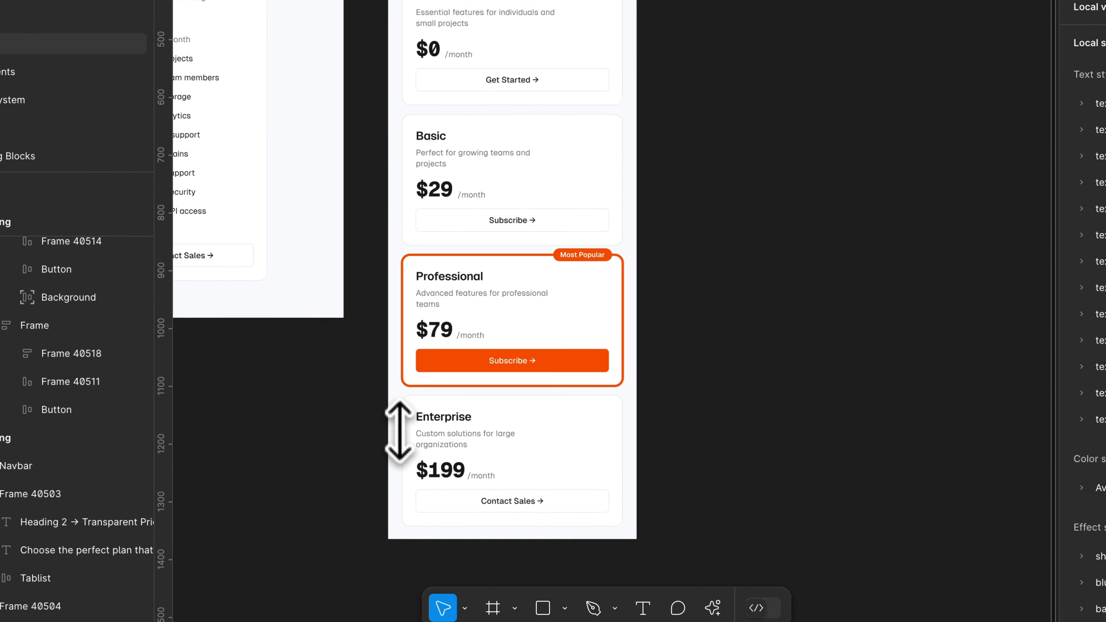
scroll(397, 465, "left", 6)
scroll(398, 465, "up", 1)
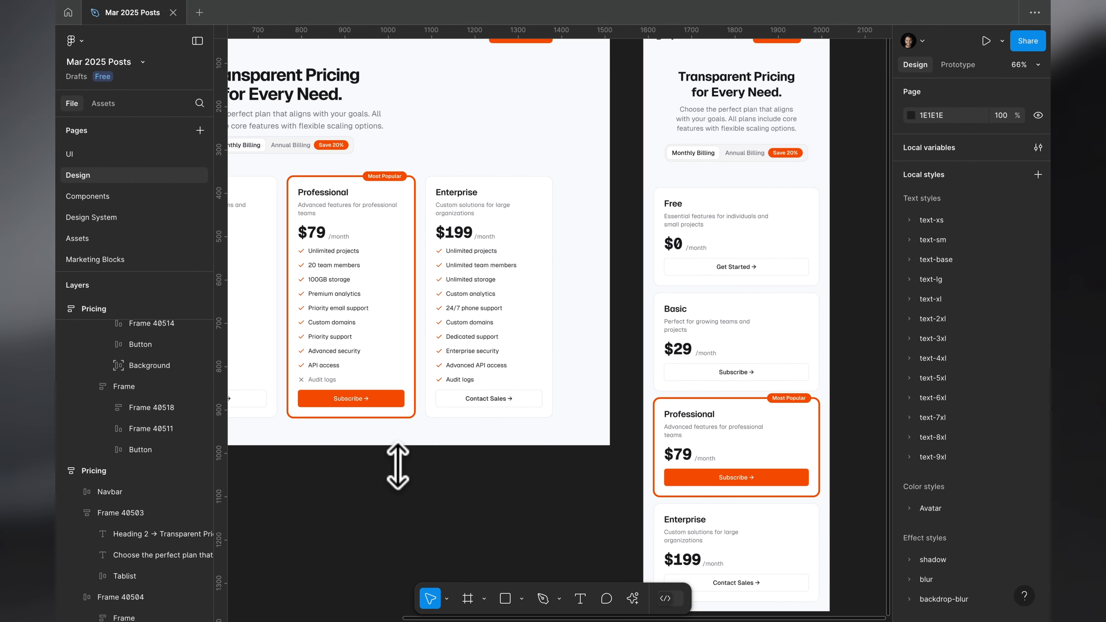
scroll(397, 466, "down", 2)
scroll(397, 466, "right", 3)
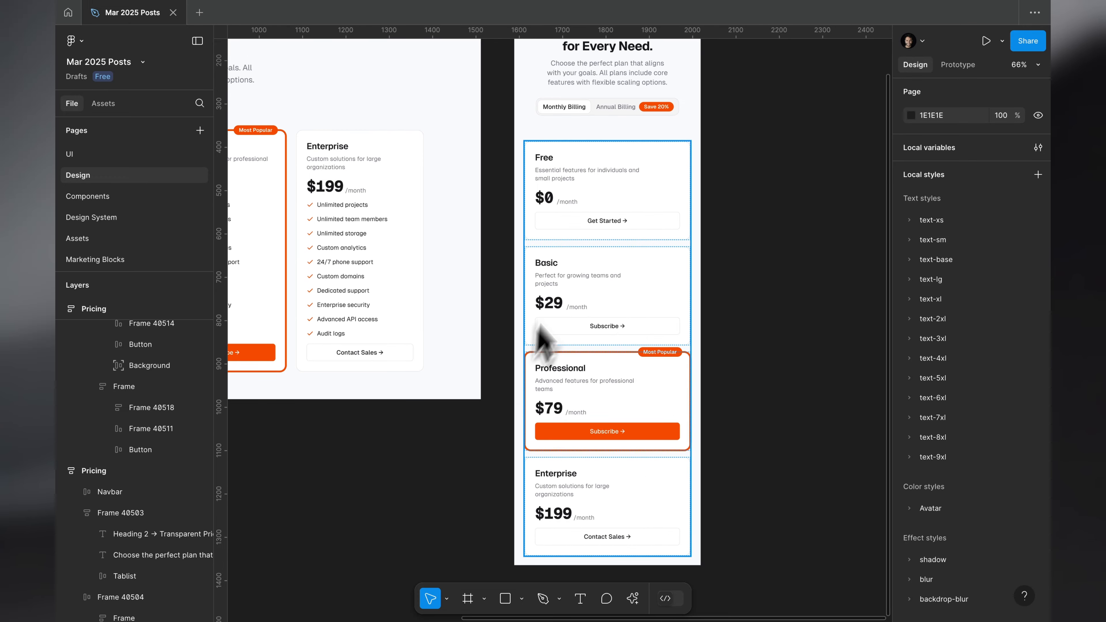
scroll(536, 217, "down", 8)
scroll(537, 217, "left", 1)
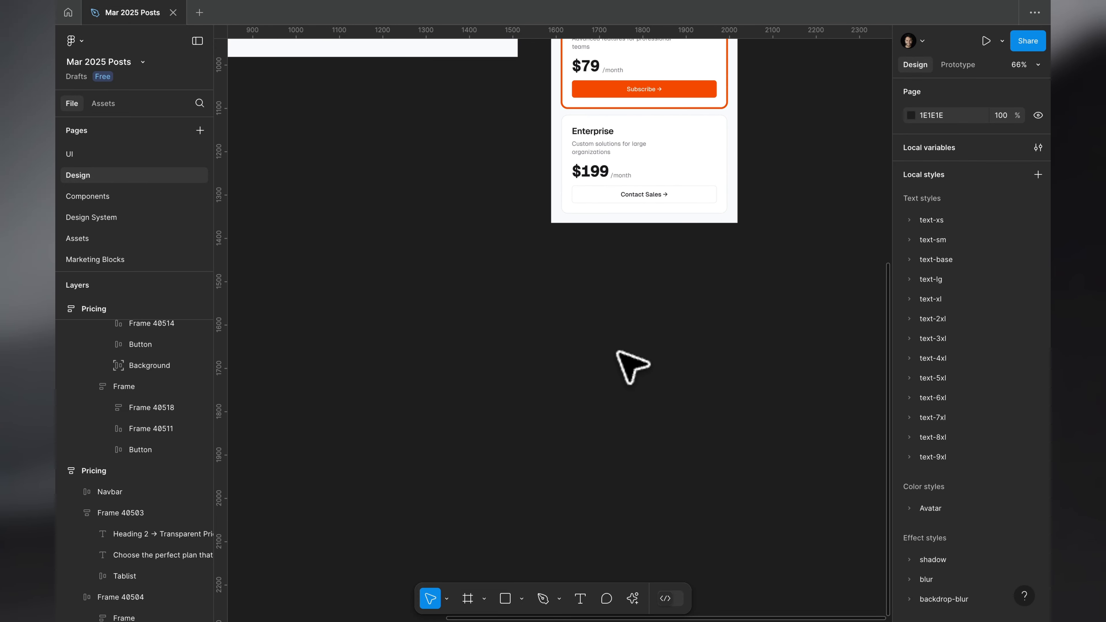
scroll(619, 353, "up", 5)
scroll(625, 355, "up", 3)
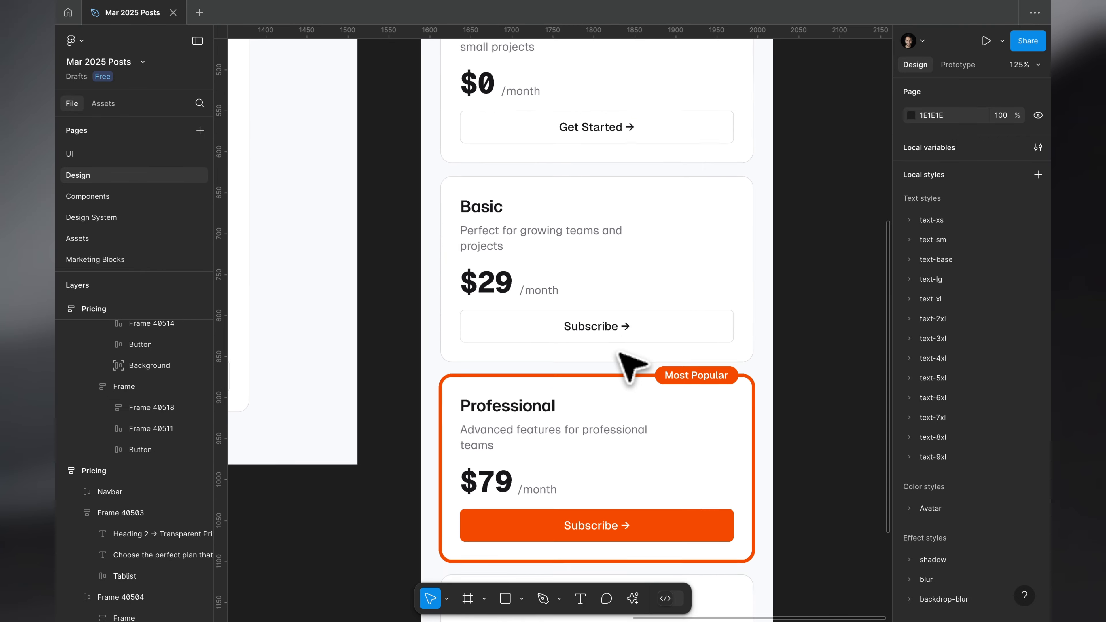
Remove the manual line breaks from the Free and Basic plan descriptions on the mobile page.
scroll(630, 350, "up", 2)
left_click(507, 112)
left_click(498, 352, "shift")
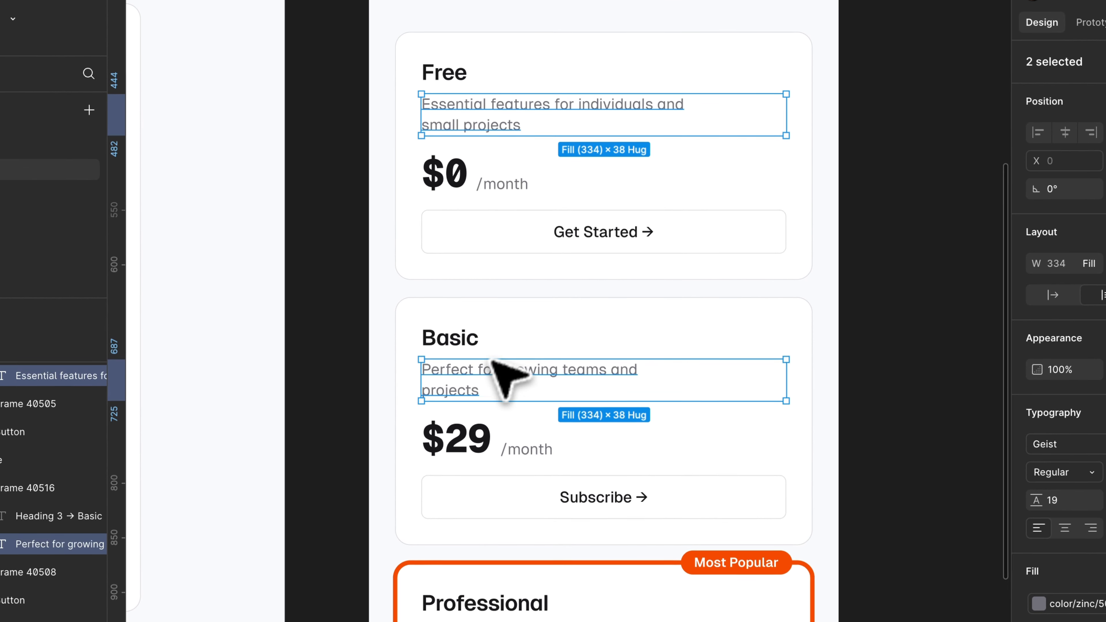
double_click(508, 132)
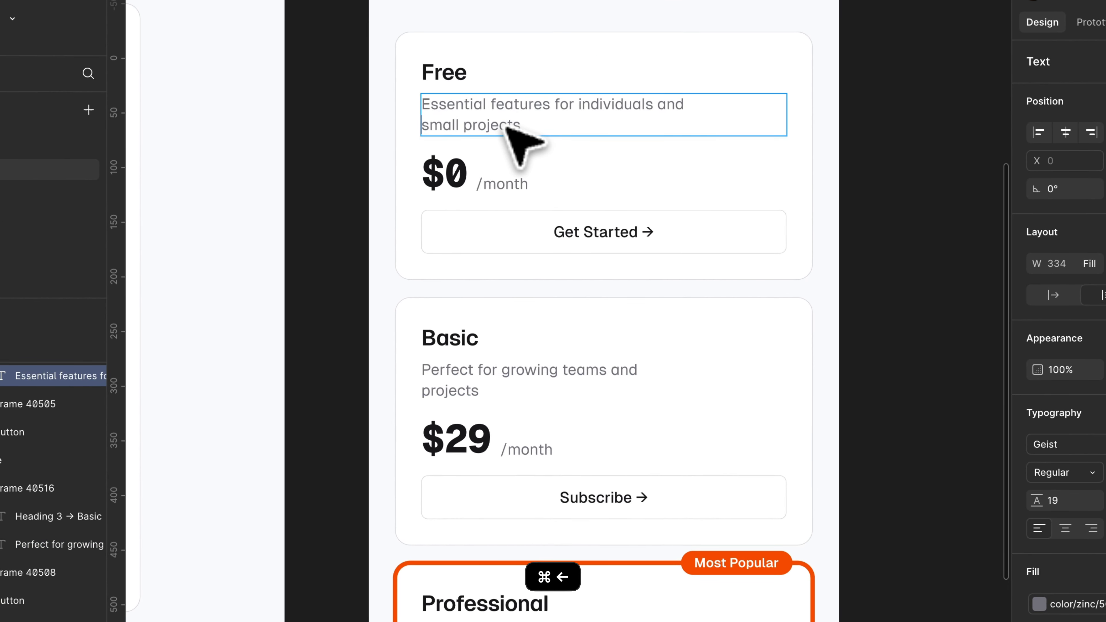
key("BackSpace")
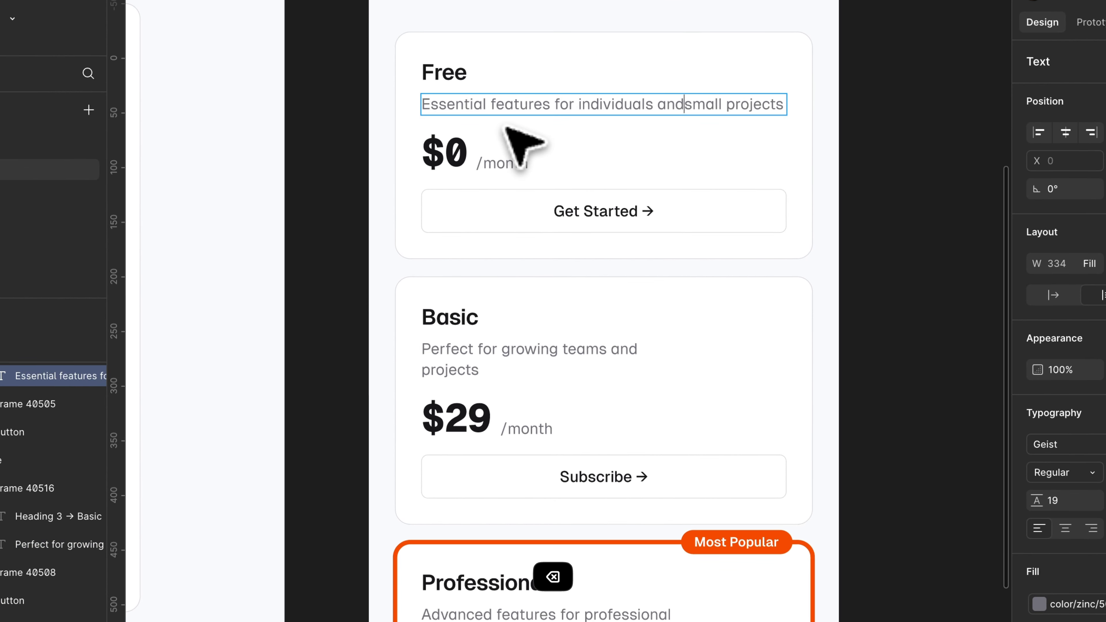
left_click(501, 400)
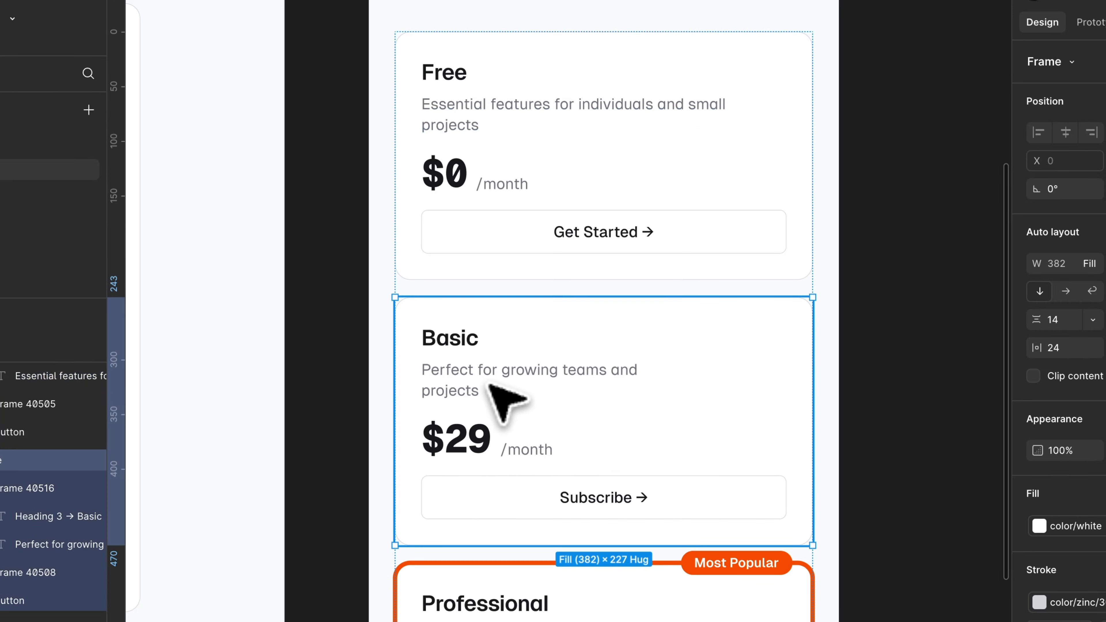
double_click(468, 389)
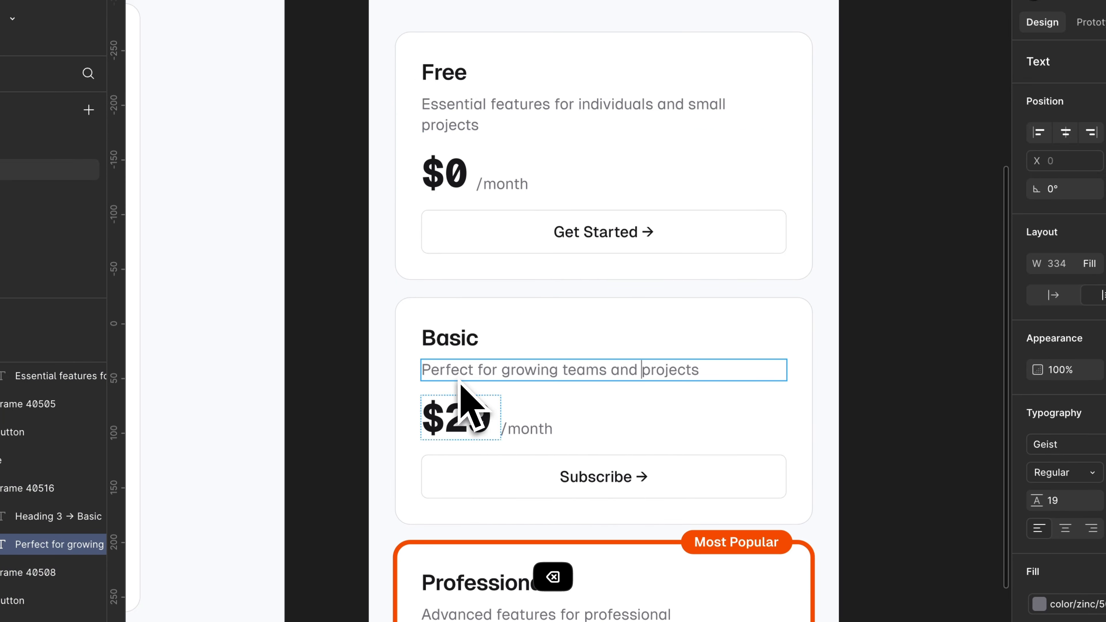
left_click(542, 458)
Remove the manual line breaks from the mobile Professional and Enterprise descriptions so each text flows as one sentence.
scroll(543, 453, "down", 3)
double_click(497, 473)
key("super+Left")
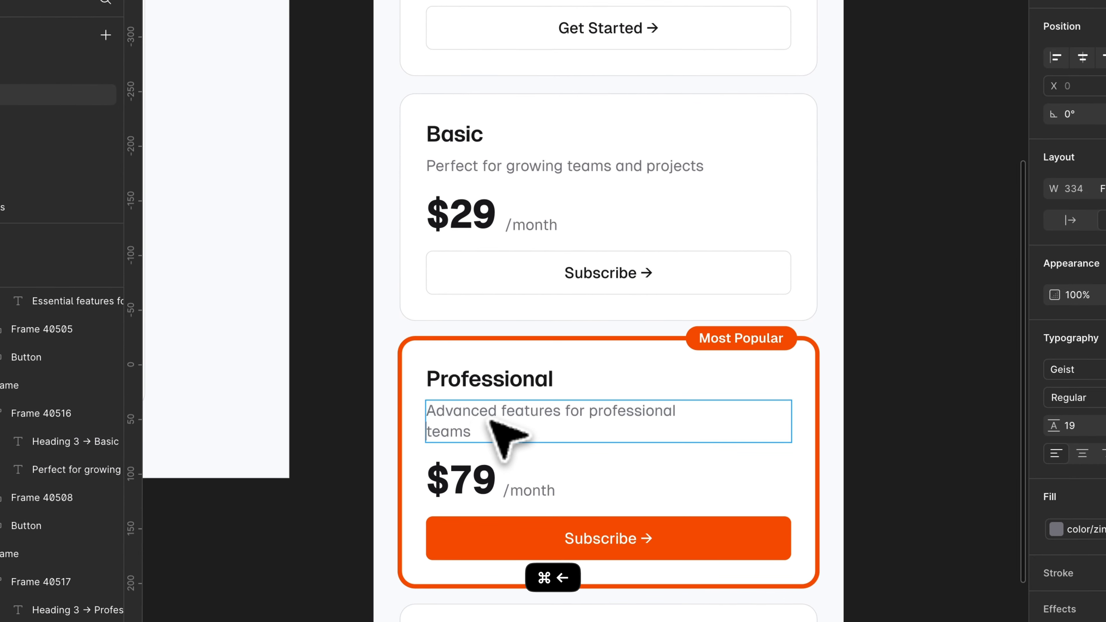
key("BackSpace")
scroll(496, 438, "down", 5)
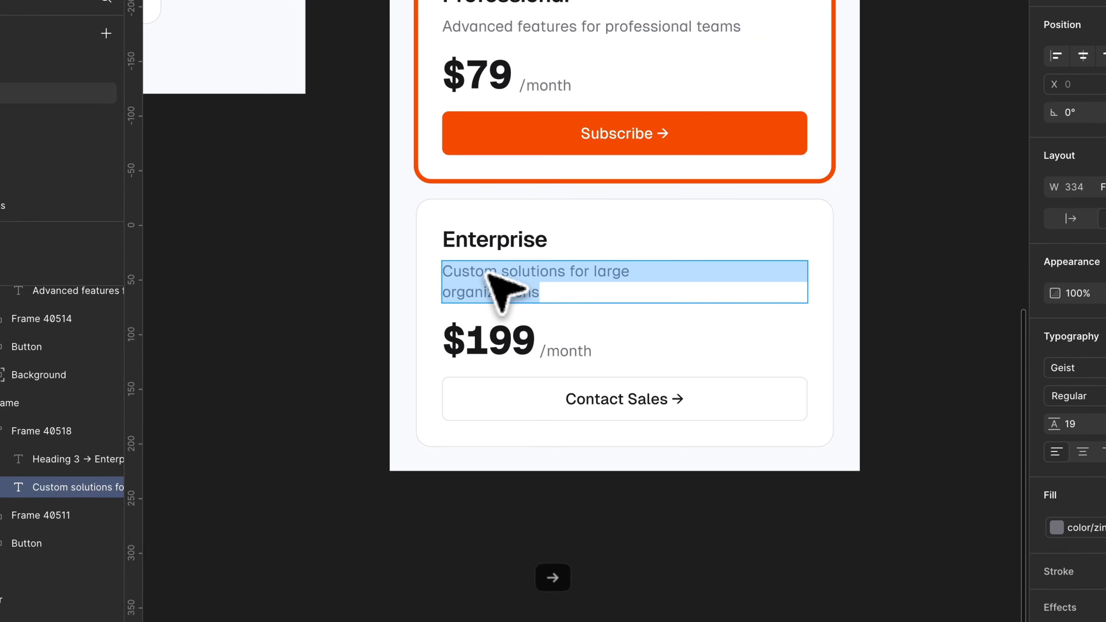
key("BackSpace")
left_click(507, 359)
Set the letter spacing of the mobile heading "Transparent Pricing for Every Need." to -3%.
scroll(505, 341, "up", 1)
scroll(502, 322, "down", 2)
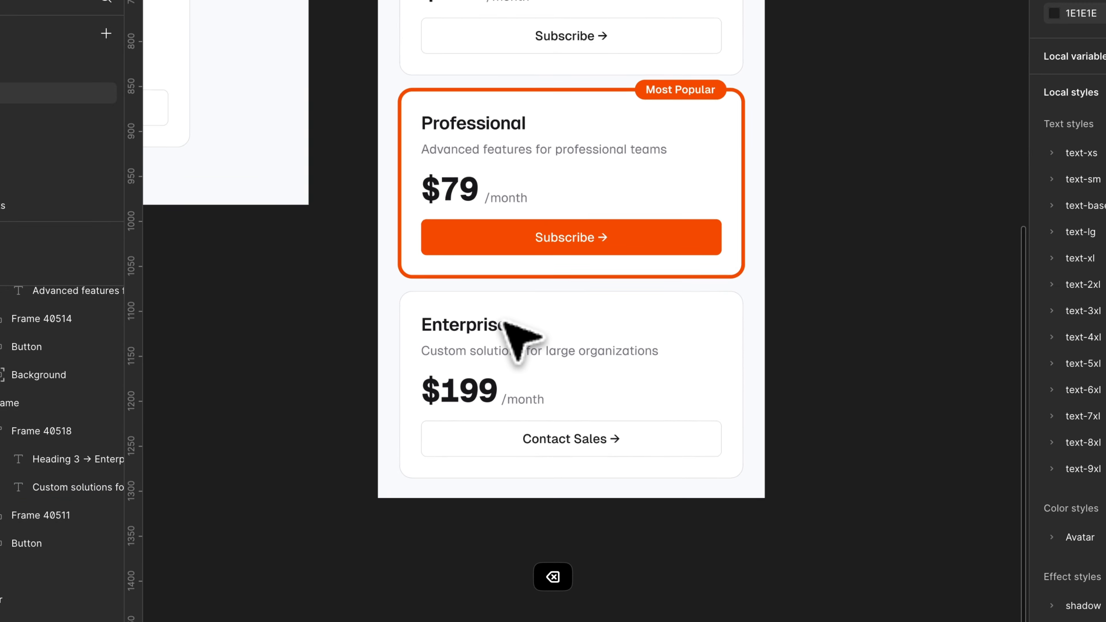
scroll(502, 321, "up", 5)
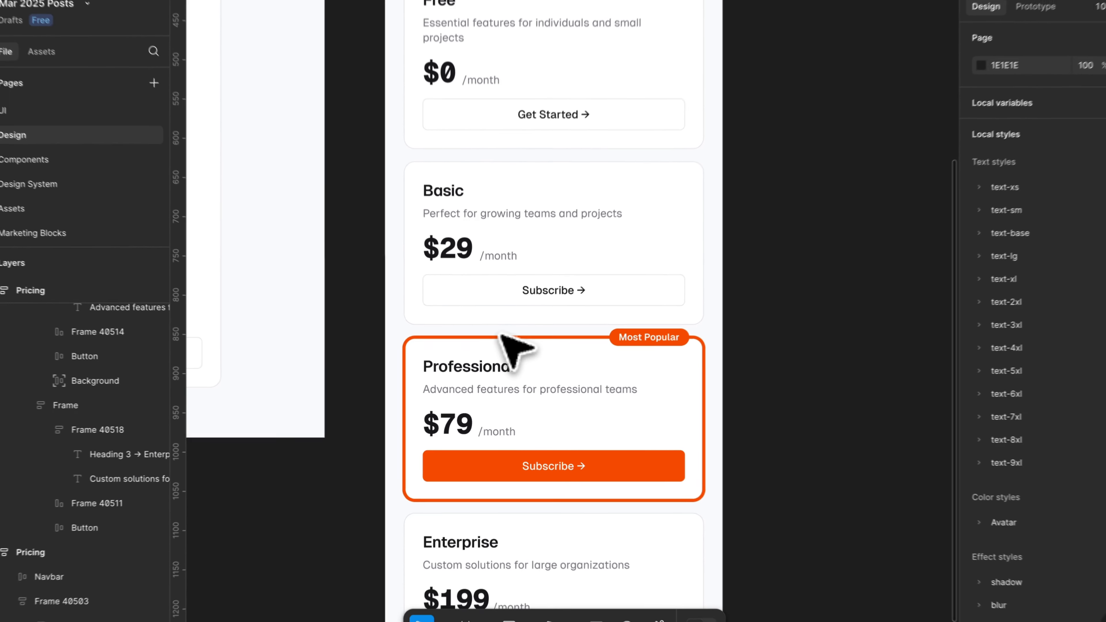
scroll(502, 338, "up", 5)
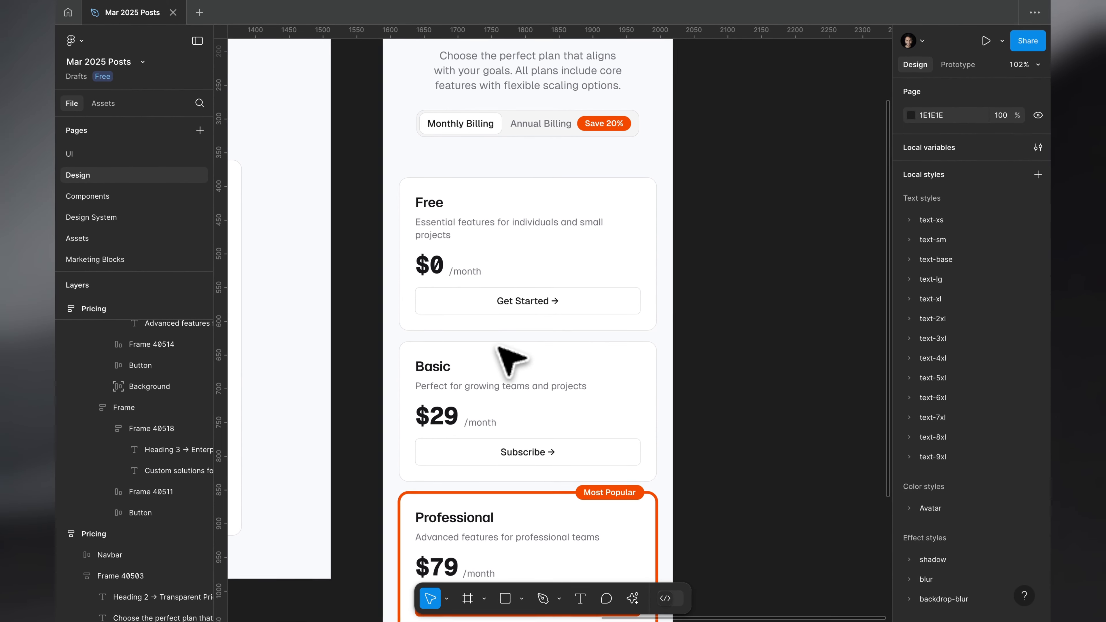
scroll(498, 346, "down", 3)
scroll(498, 342, "left", 1)
scroll(500, 335, "up", 4)
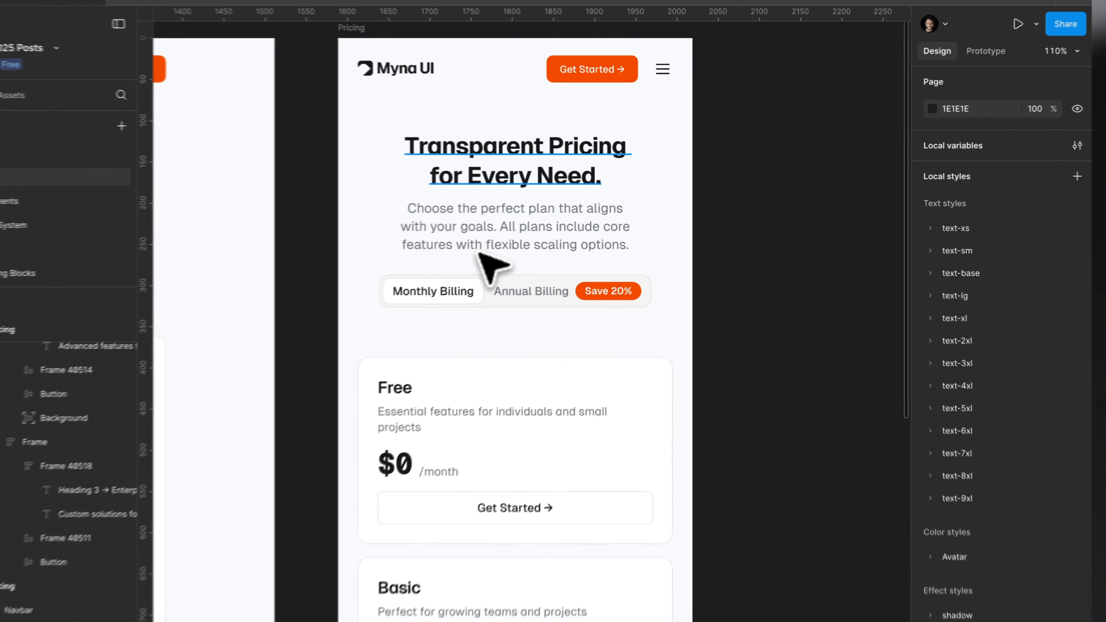
left_click(532, 133)
left_click(461, 123)
left_click(1069, 511)
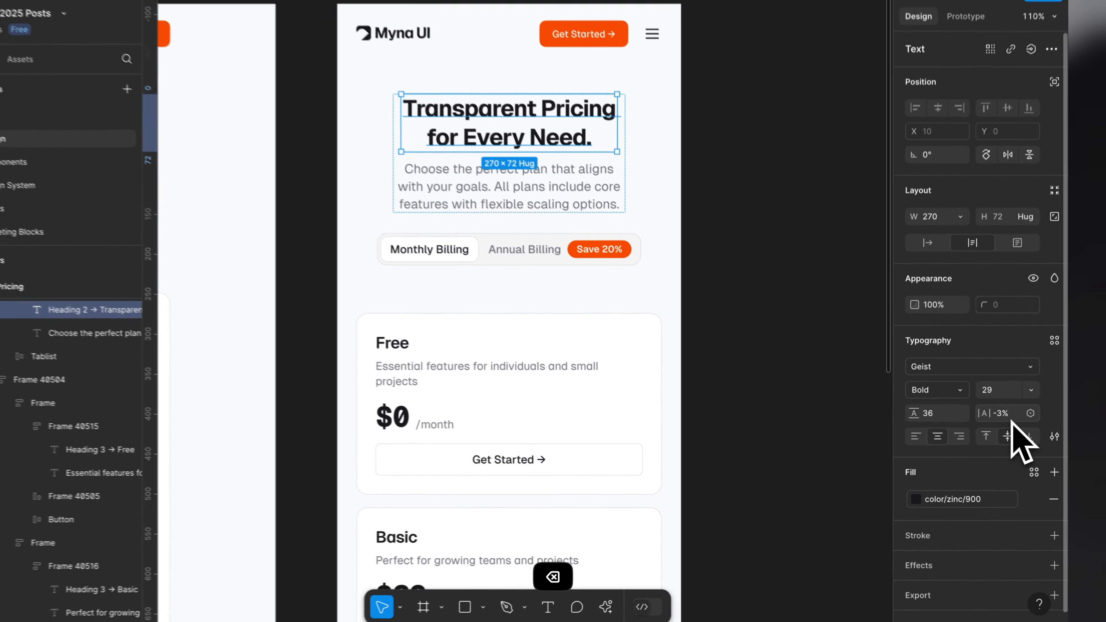
left_click(862, 281)
Reduce the vertical auto layout gap between the mobile frame's sections to 52.
scroll(728, 20, "down", 5)
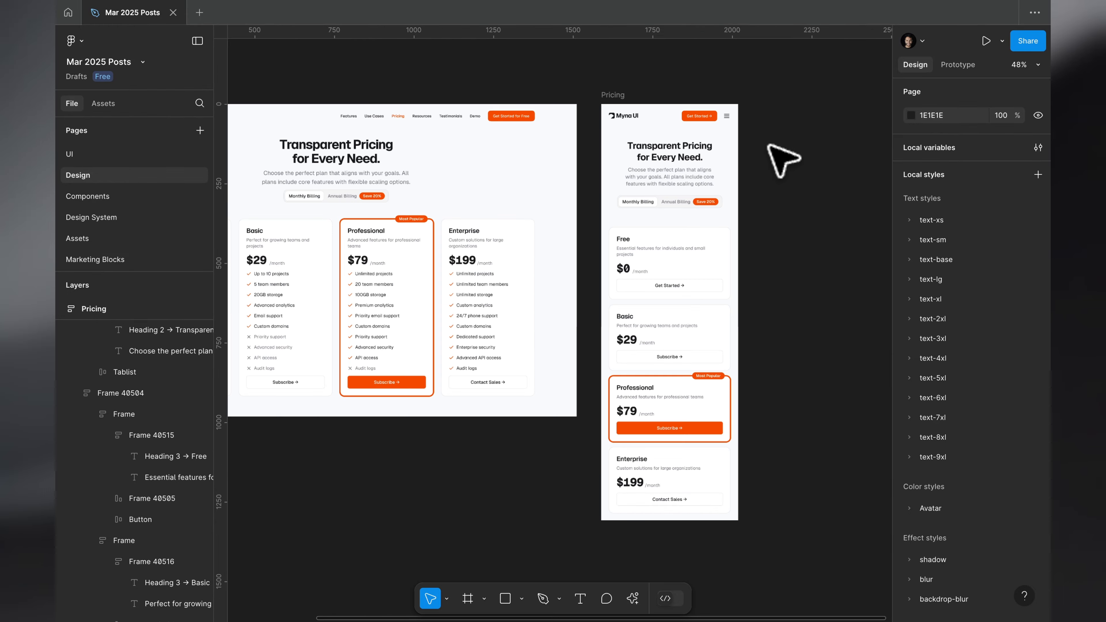
scroll(769, 145, "down", 2)
scroll(768, 145, "right", 2)
scroll(767, 143, "down", 2)
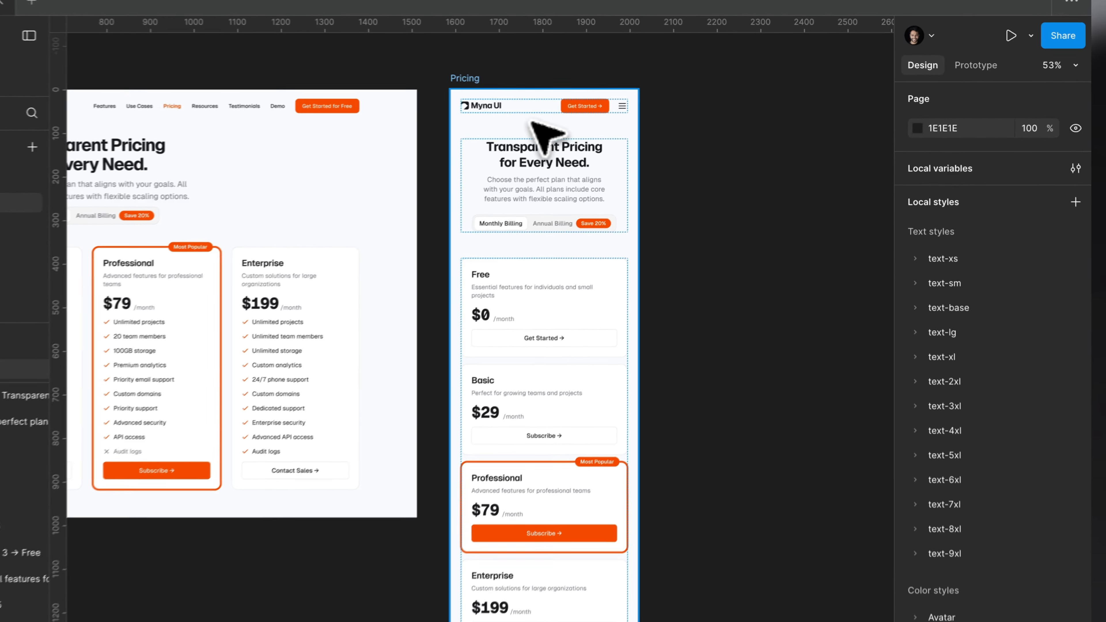
left_click(601, 106)
left_click(933, 288)
key("Down")
key("Down")
key("Down")
key("Down")
key("Down")
key("Down")
key("Down")
key("Down")
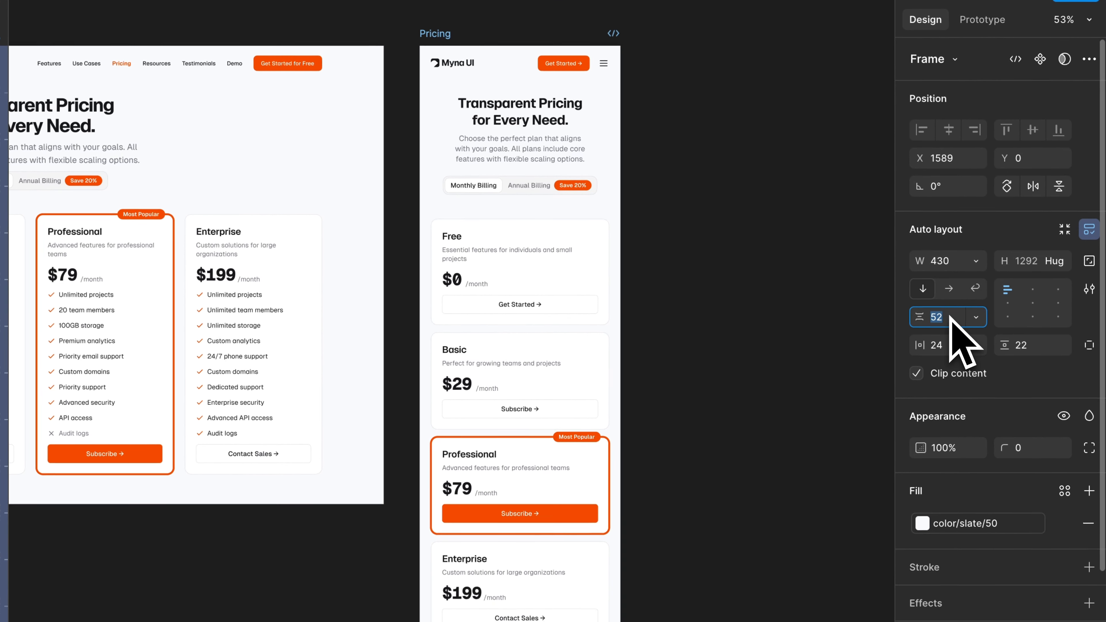
Extend the mobile Pricing frame downward to leave empty space below the Enterprise card, and deselect it.
scroll(551, 231, "down", 1)
scroll(550, 231, "left", 1)
left_click(448, 15)
left_click(431, 33)
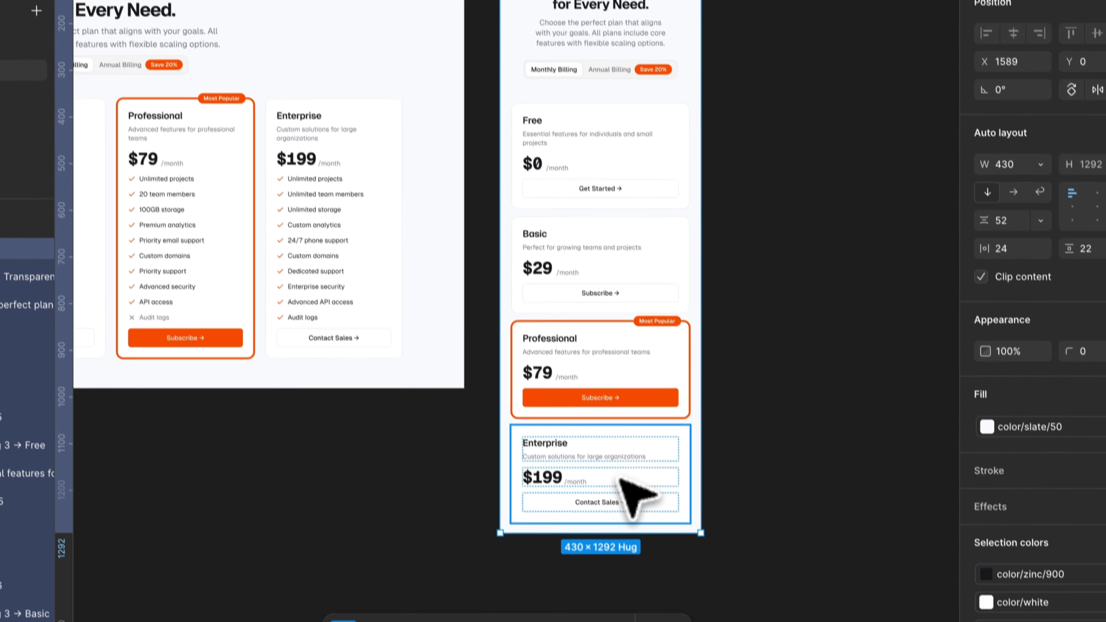
left_click_drag(605, 492, 602, 569)
left_click(717, 417)
scroll(719, 412, "left", 2)
scroll(719, 412, "up", 1)
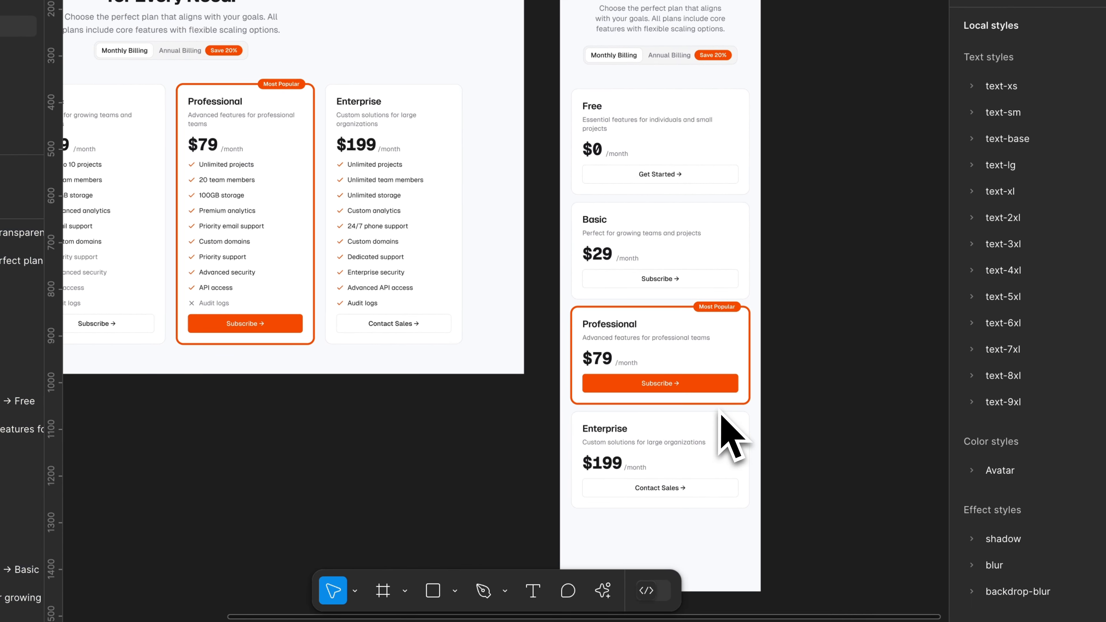
Hide the editor interface and compare the finished desktop and mobile Pricing pages side by side.
key("super+backslash")
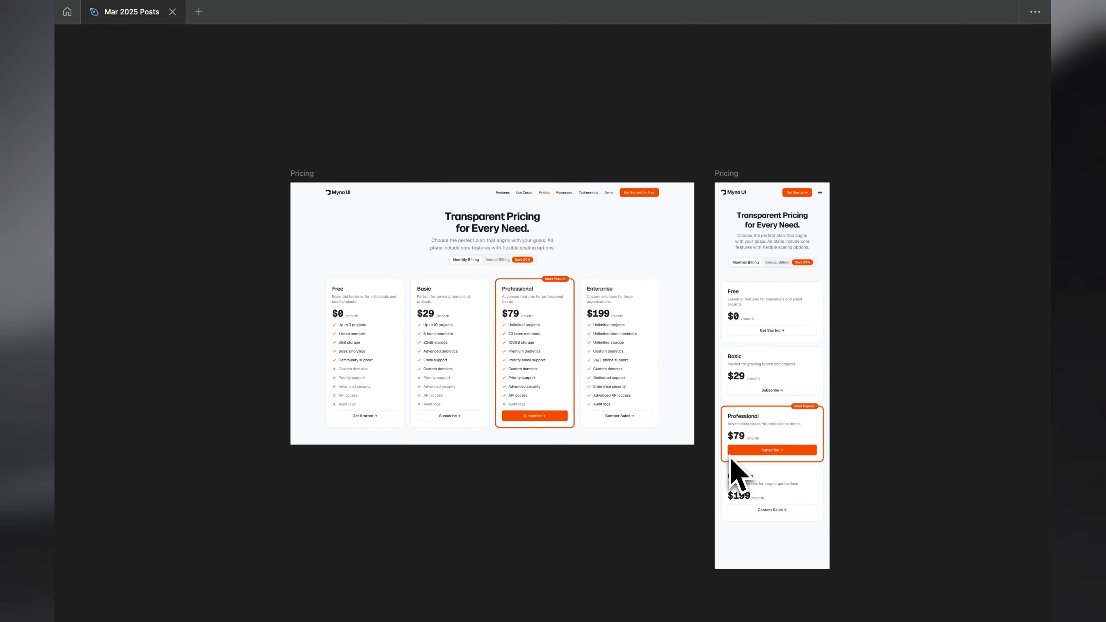
scroll(780, 526, "up", 5, "ctrl")
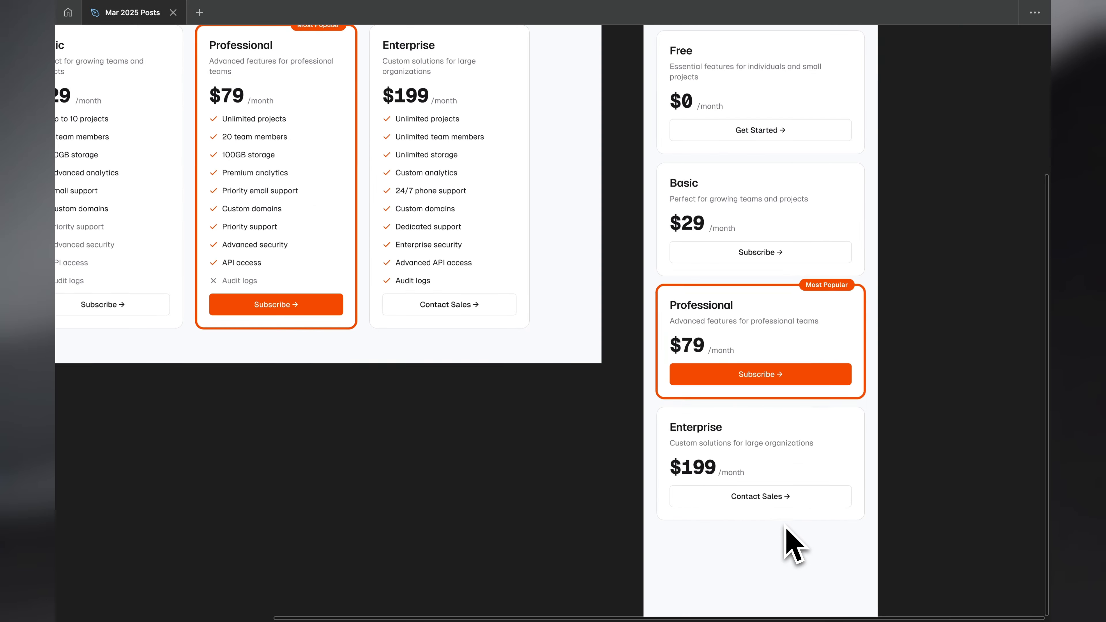
scroll(621, 292, "down", 5, "ctrl")
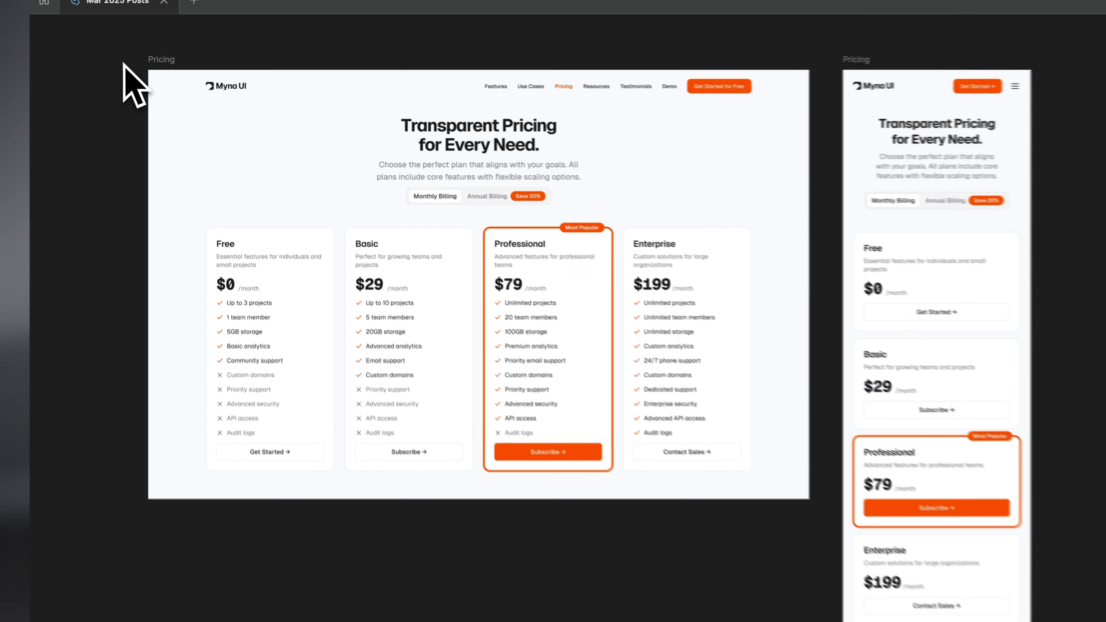
left_click_drag(139, 70, 770, 498)
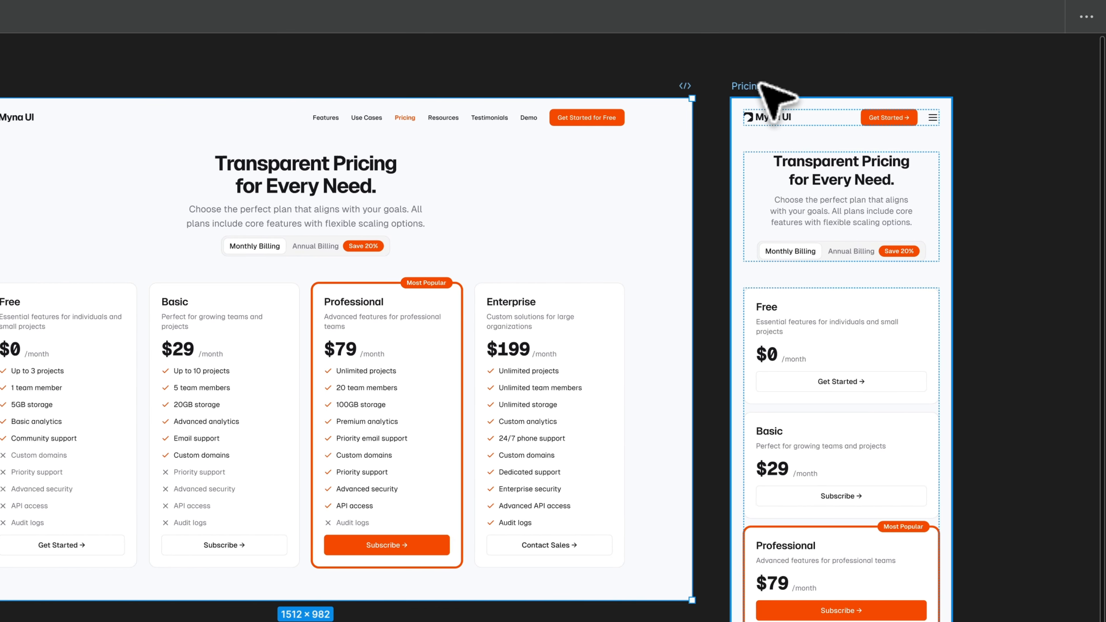
left_click(909, 86)
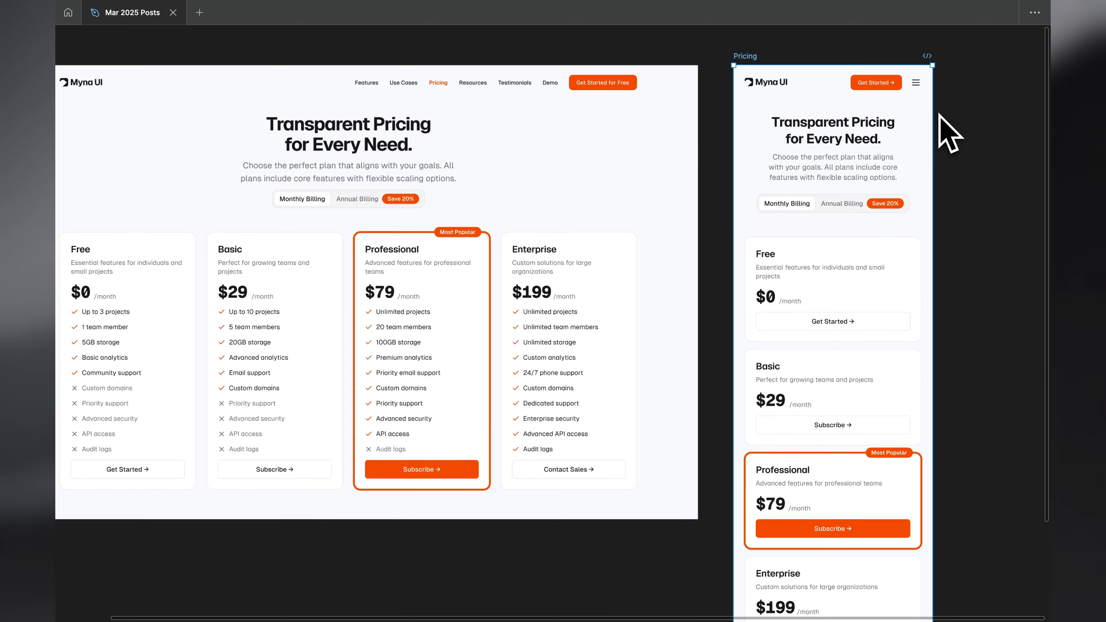
scroll(938, 114, "down", 1)
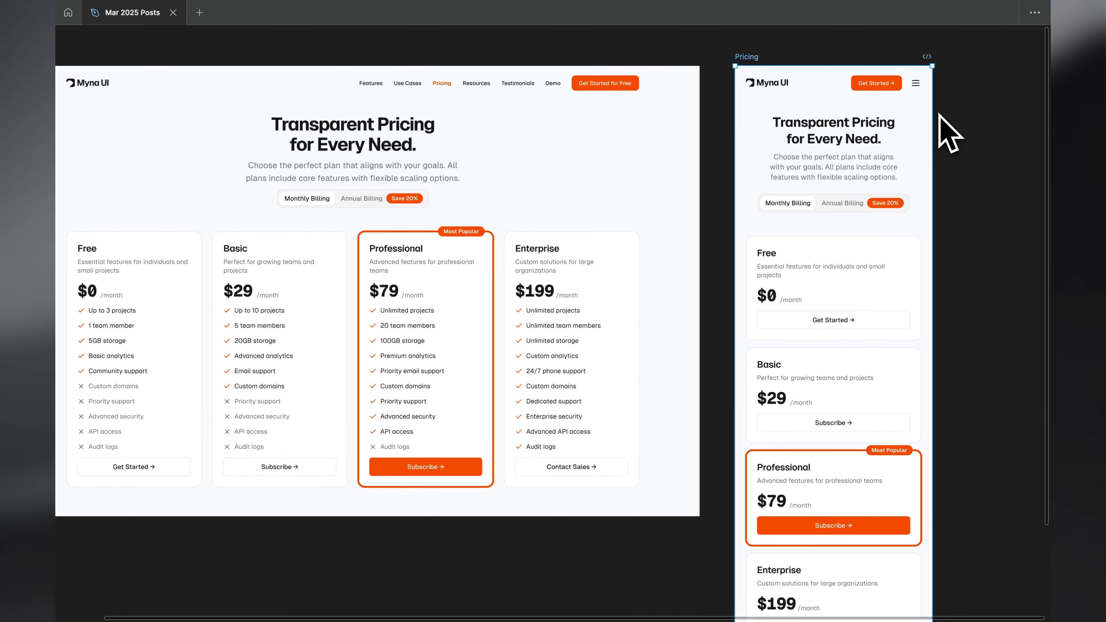
scroll(938, 114, "up", 1)
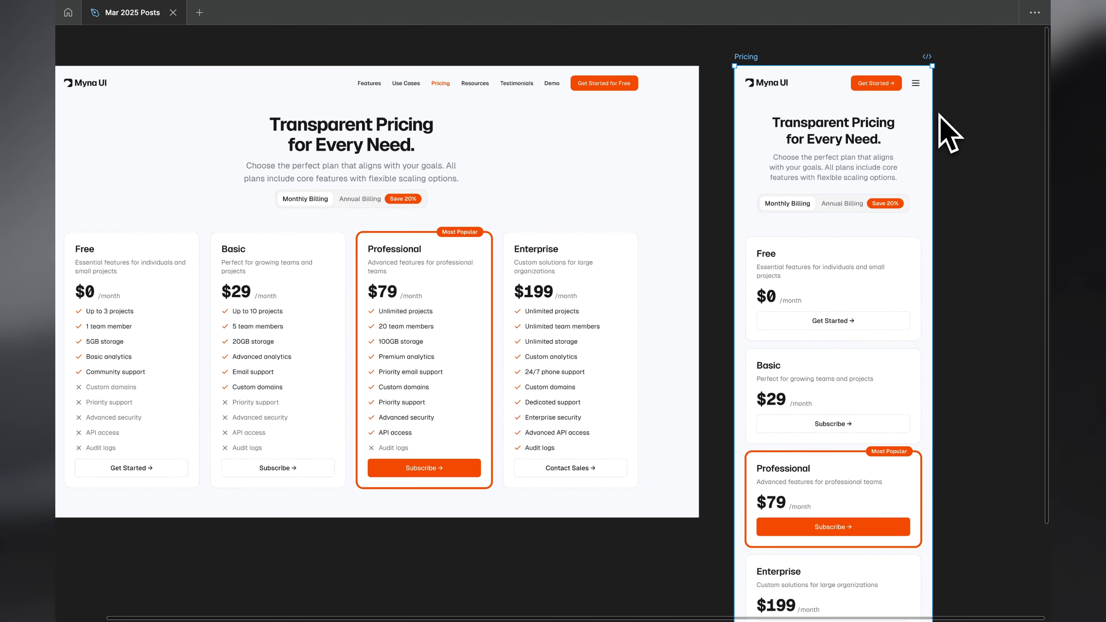